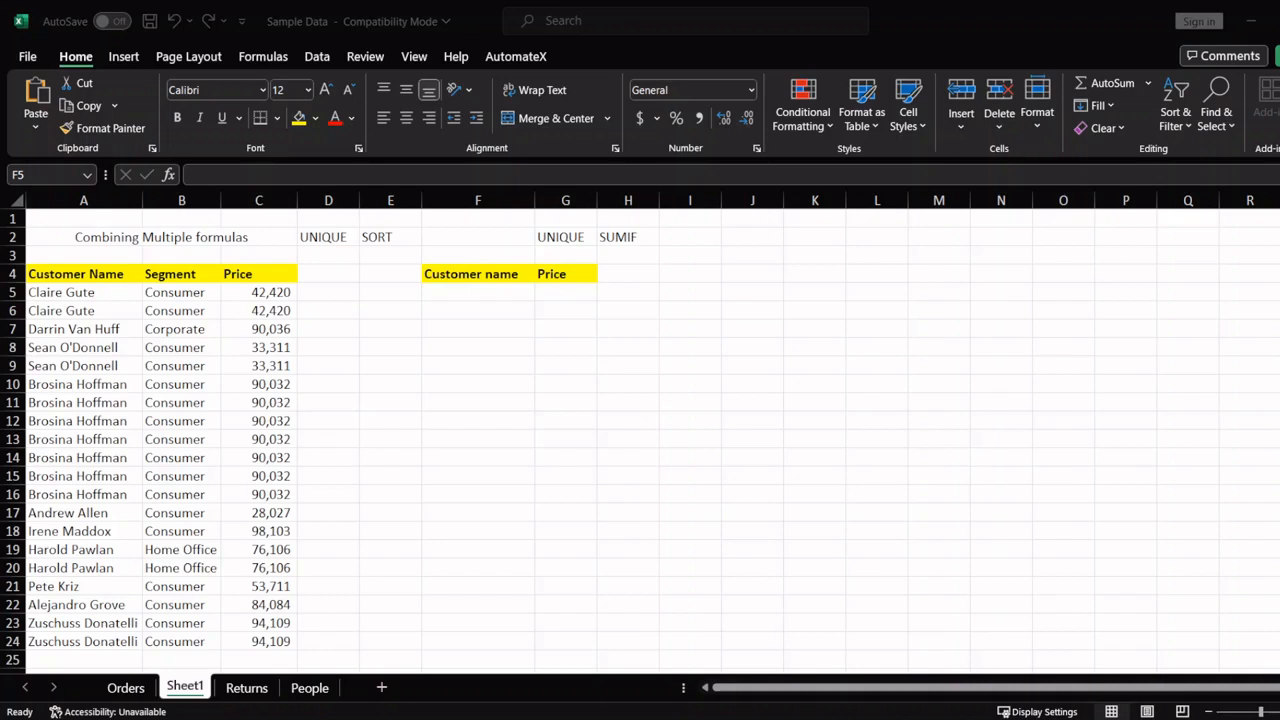
Step: Enter =UNIQUE(A5:A24) in cell F5 to list each customer name once
click(463, 294)
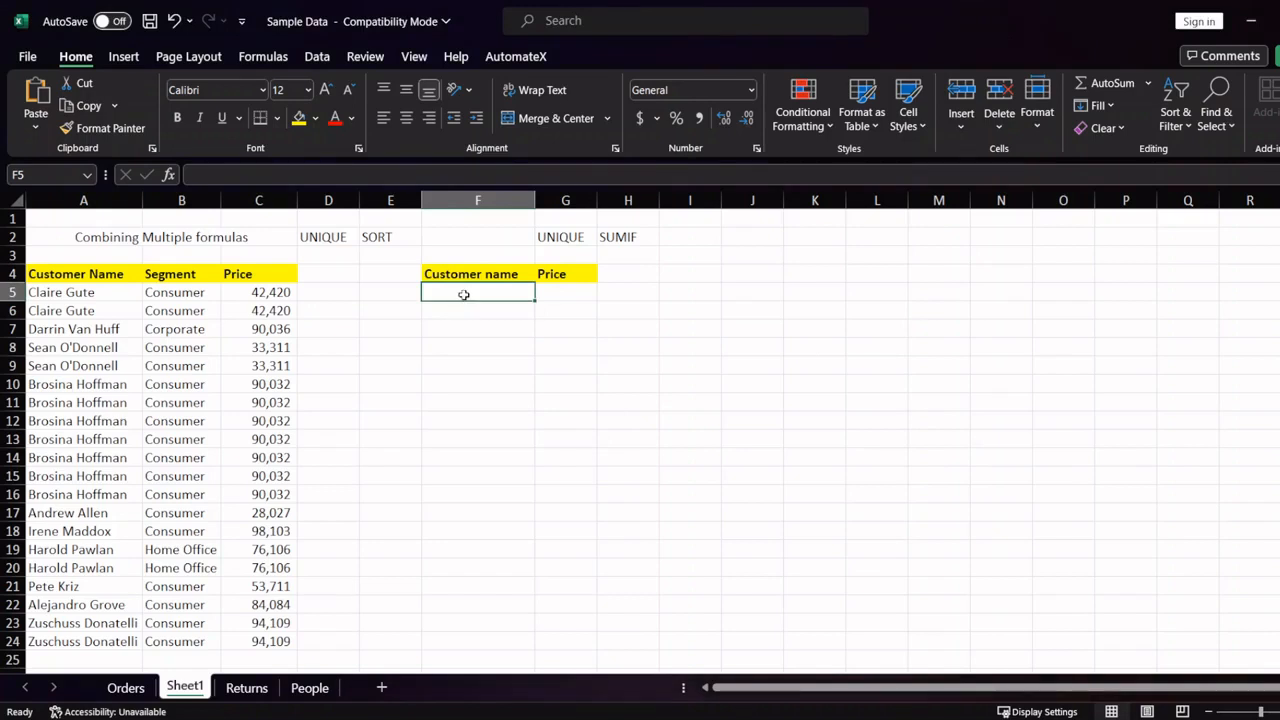
text(=uni)
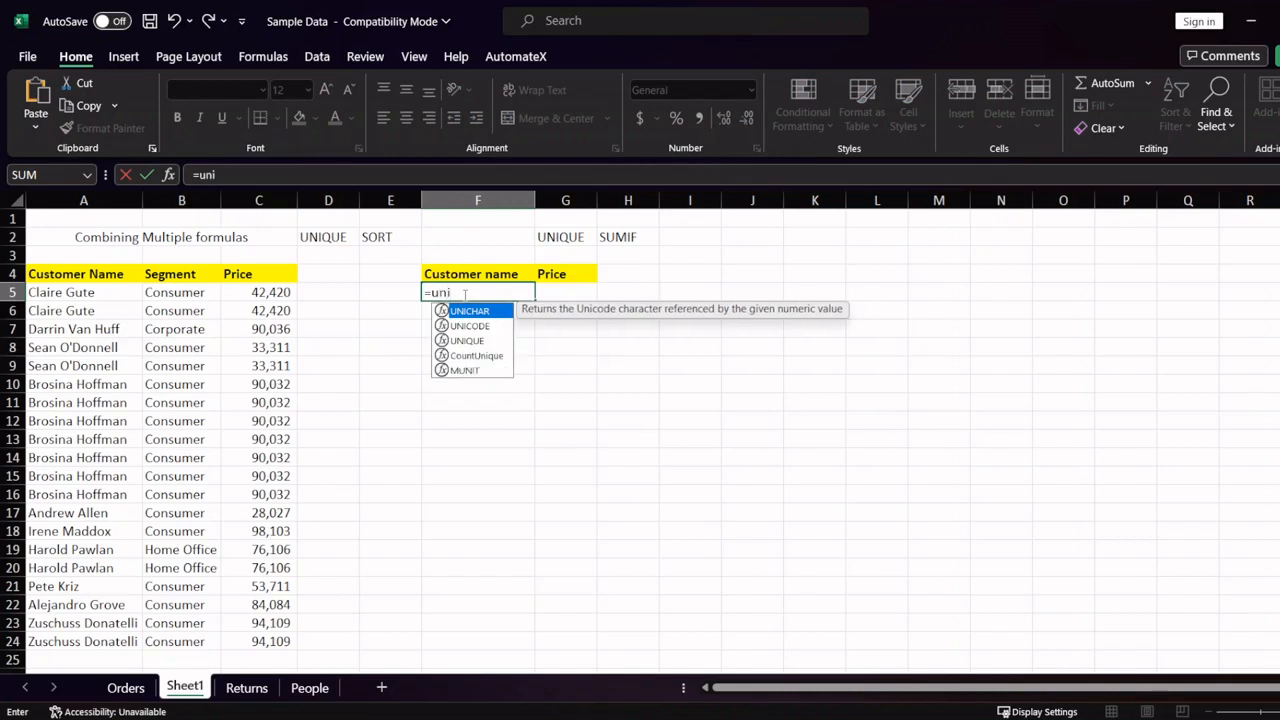
key(Caps_Lock)
key(BackSpace)
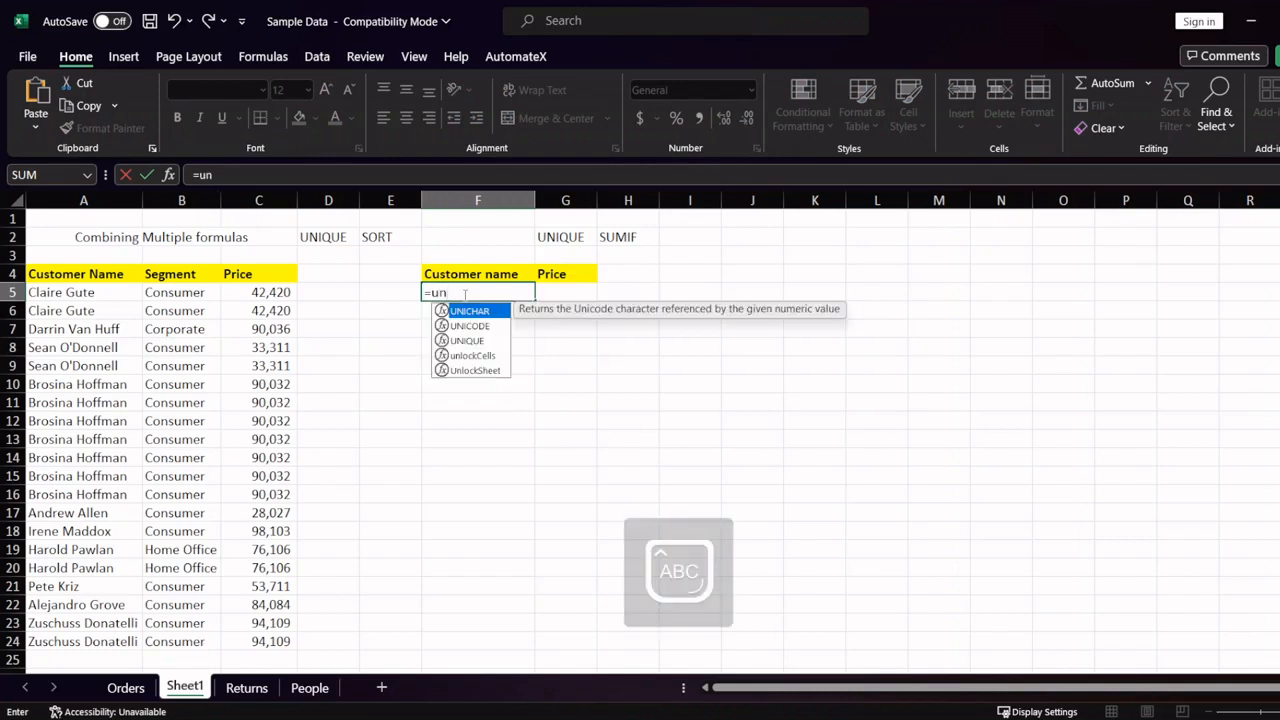
key(Down)
key(Down)
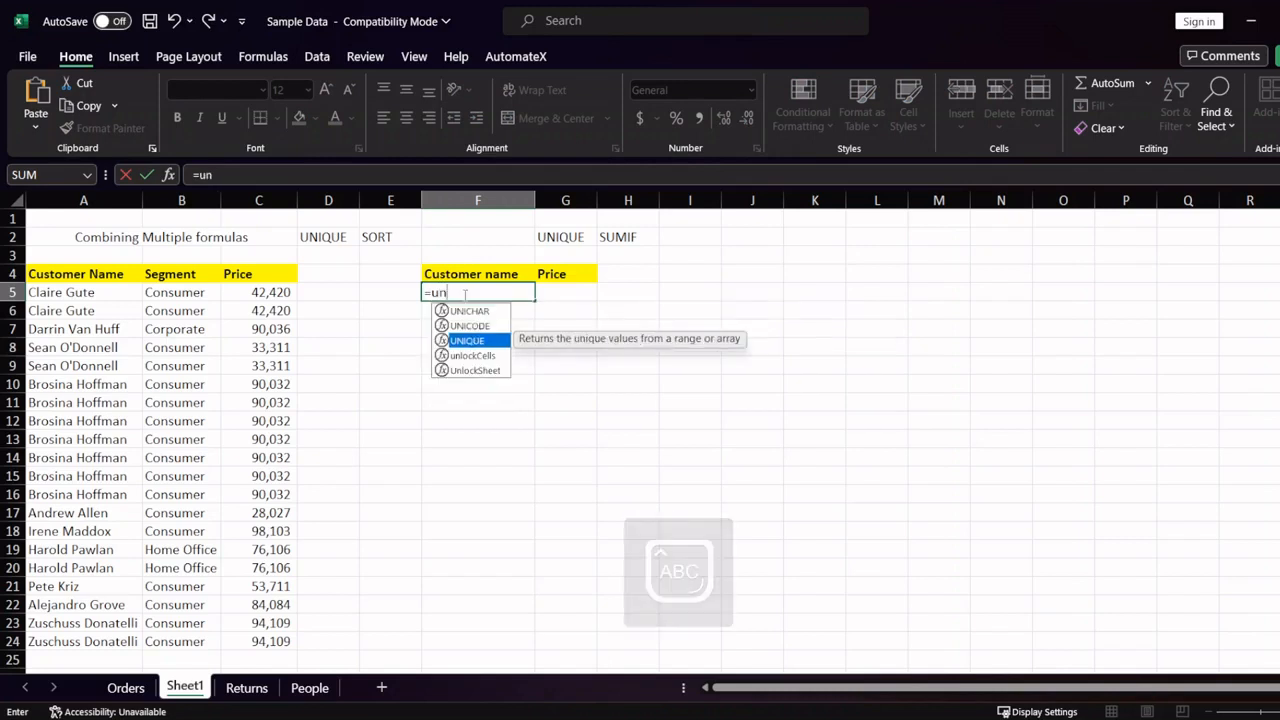
key(Tab)
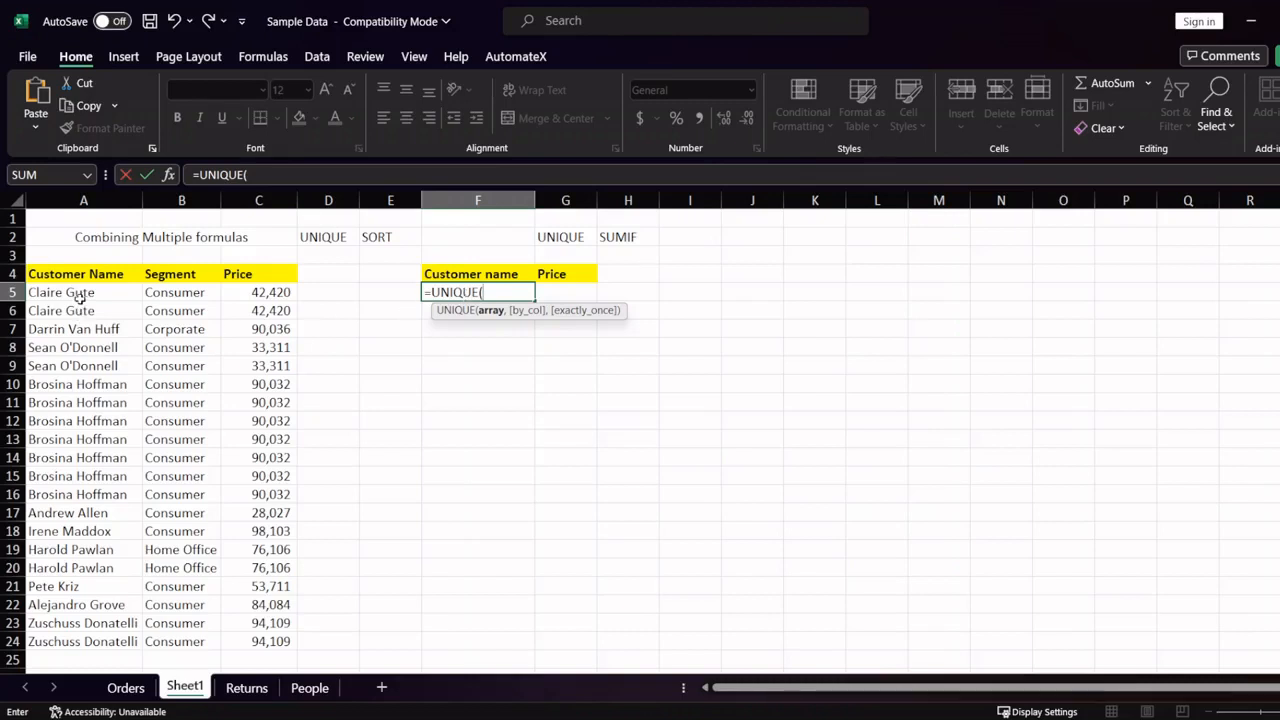
drag(78, 294, 82, 641)
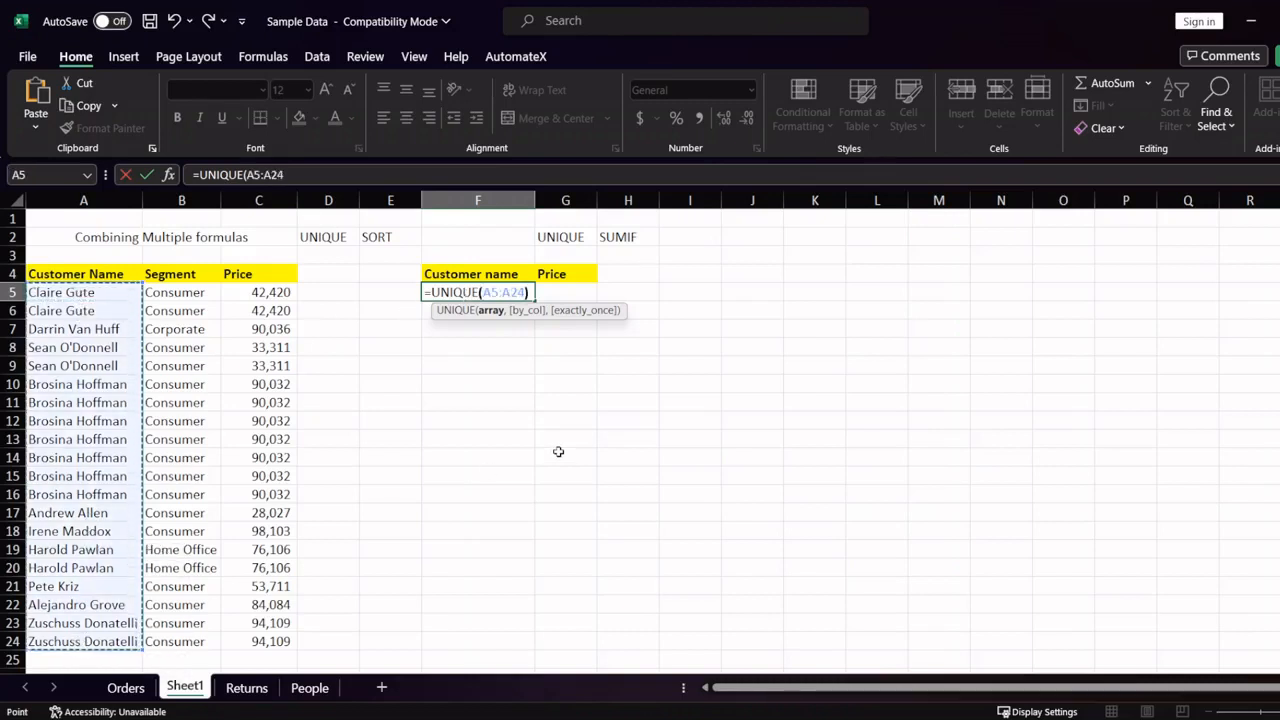
text())
key(Return)
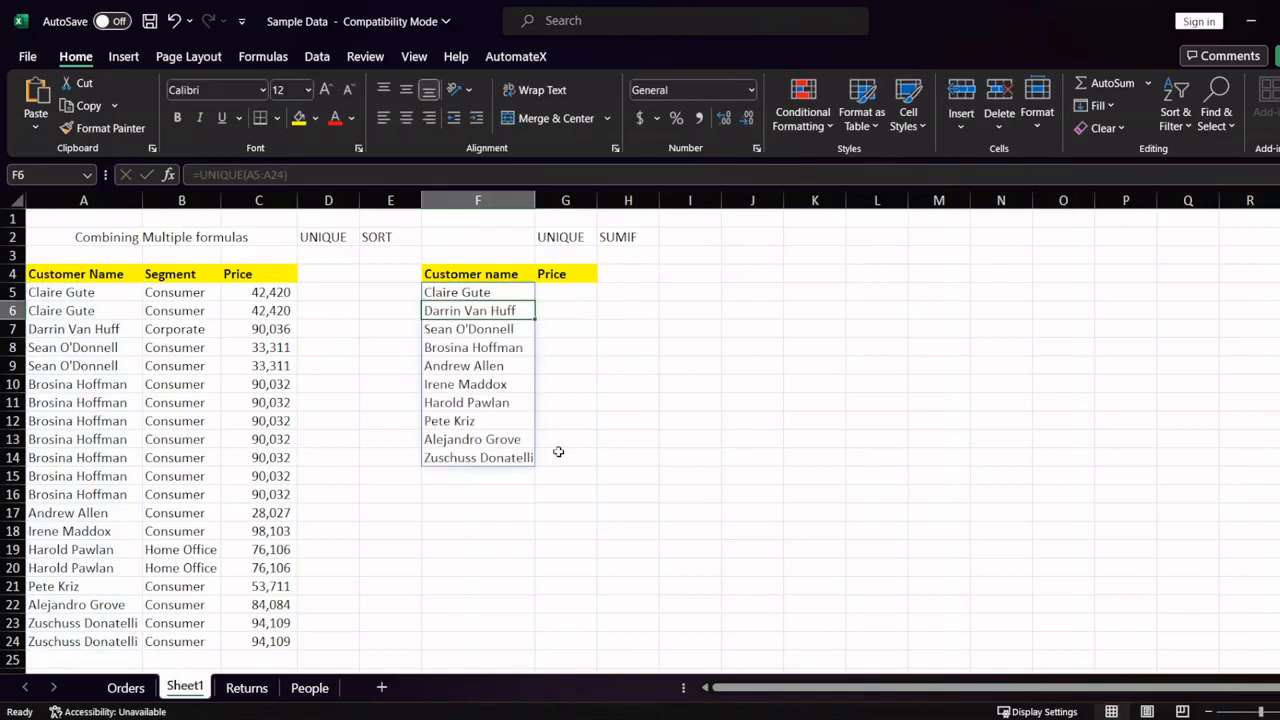
key(Up)
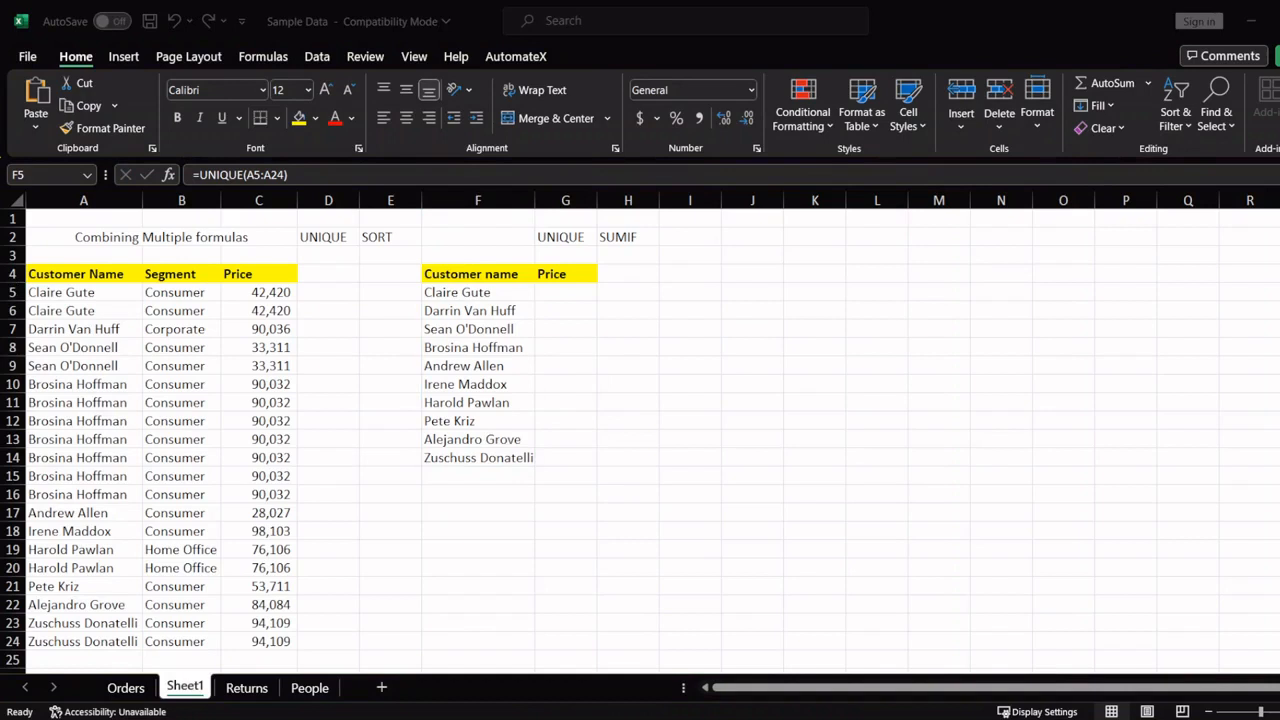
Step: Wrap the F5 formula in SORT with sort index 1 and descending order: =SORT(UNIQUE(A5:A24),1,-1)
click(442, 307)
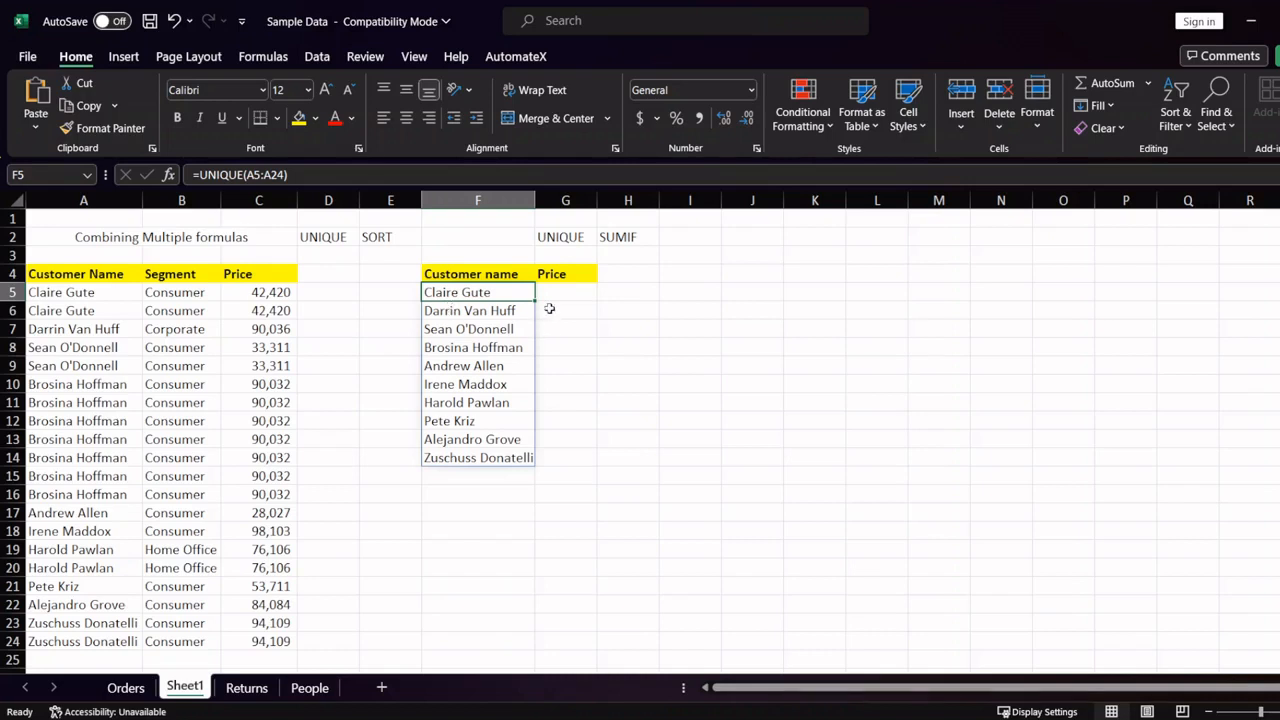
double_click(432, 292)
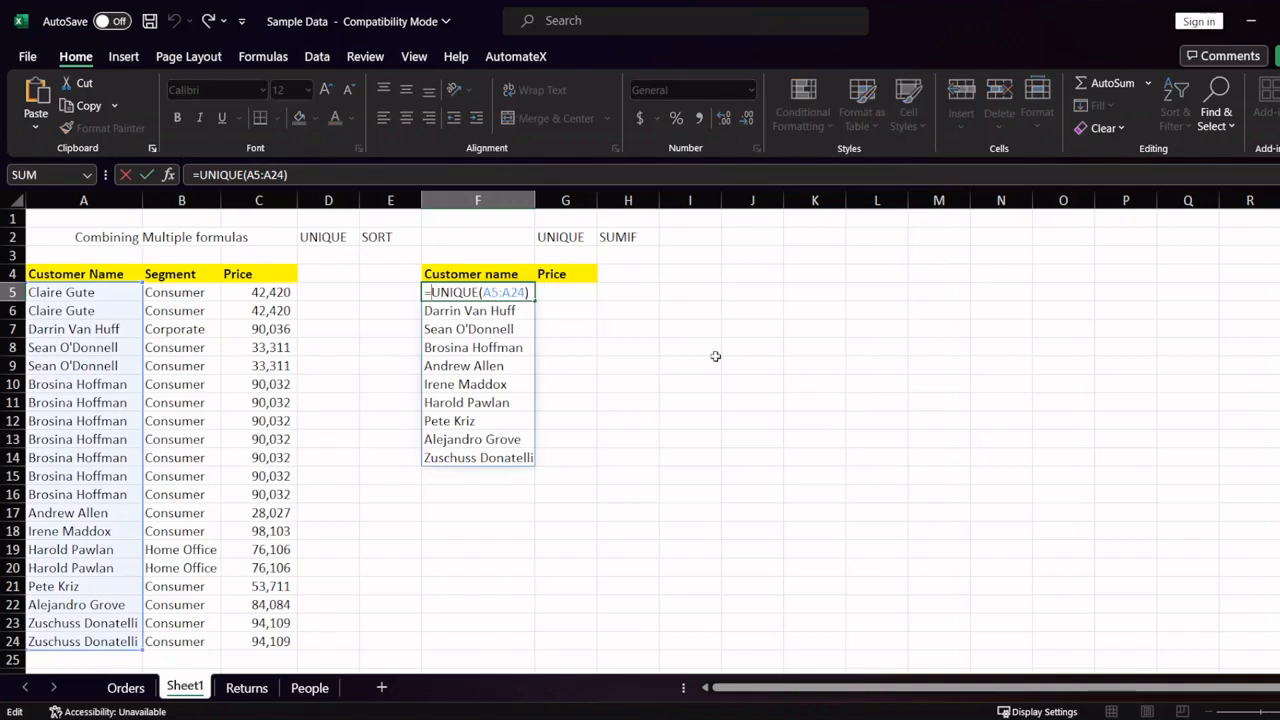
text(SORT)
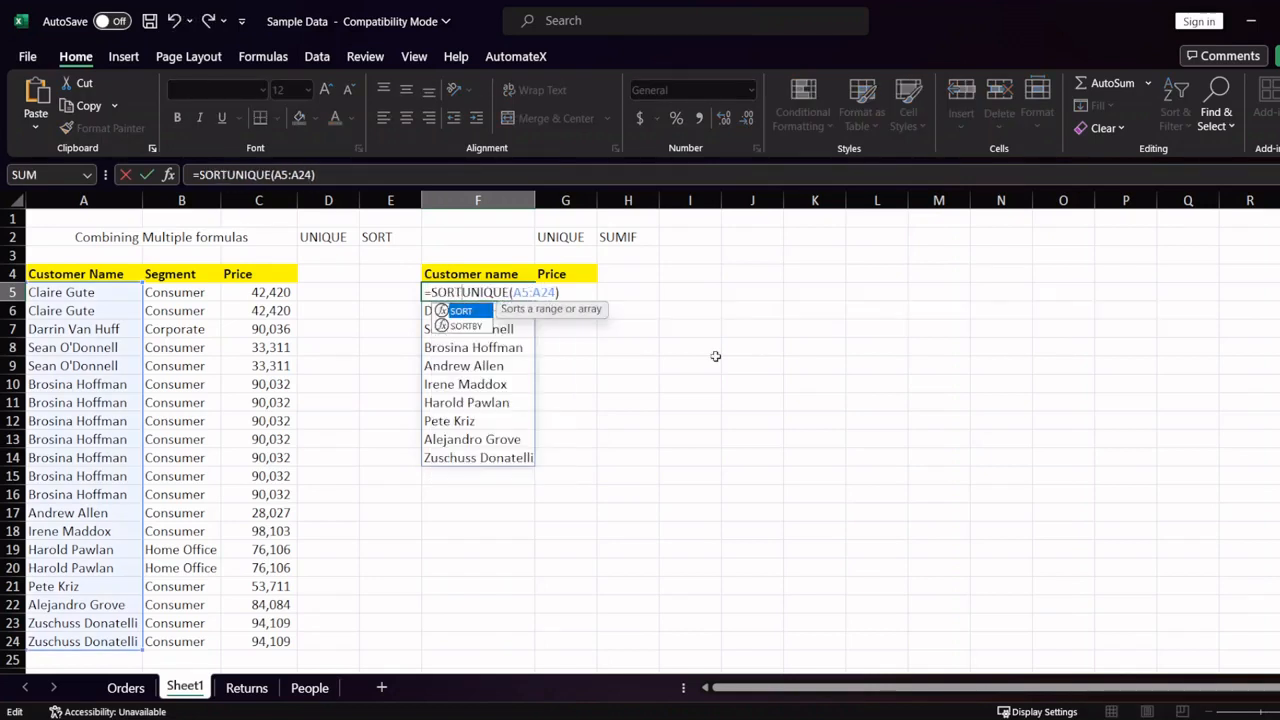
key(Tab)
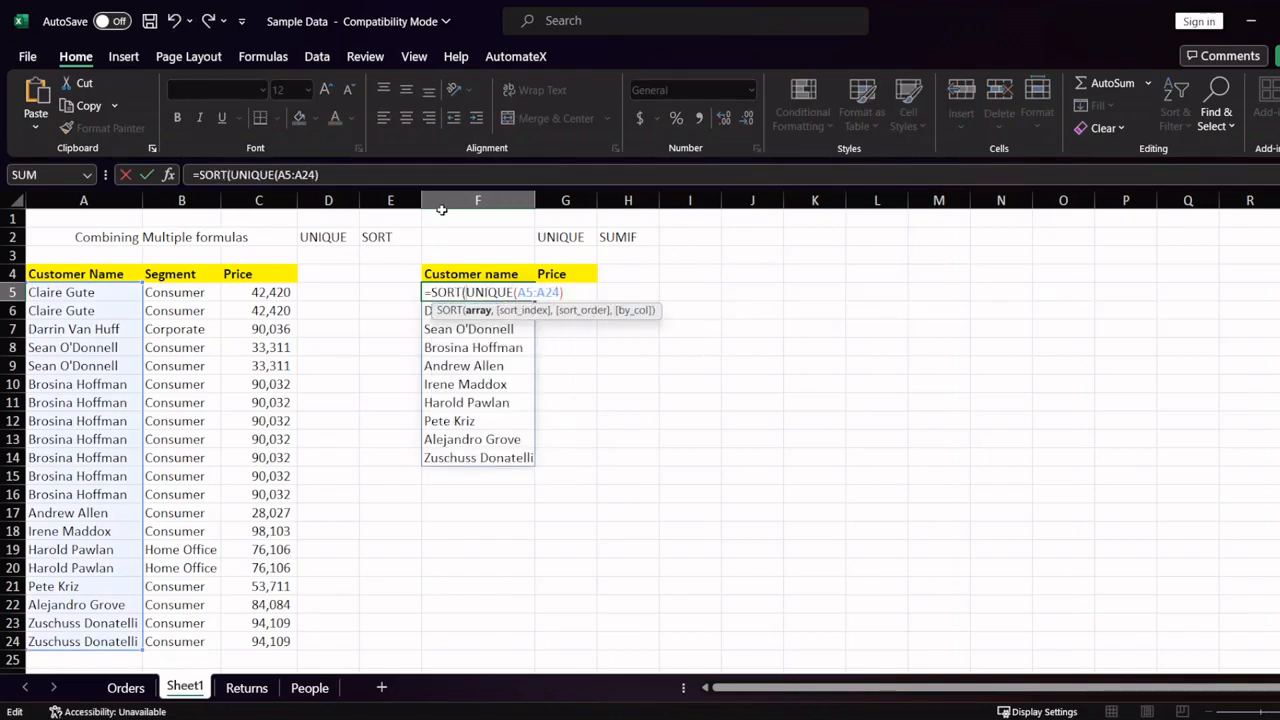
click(370, 176)
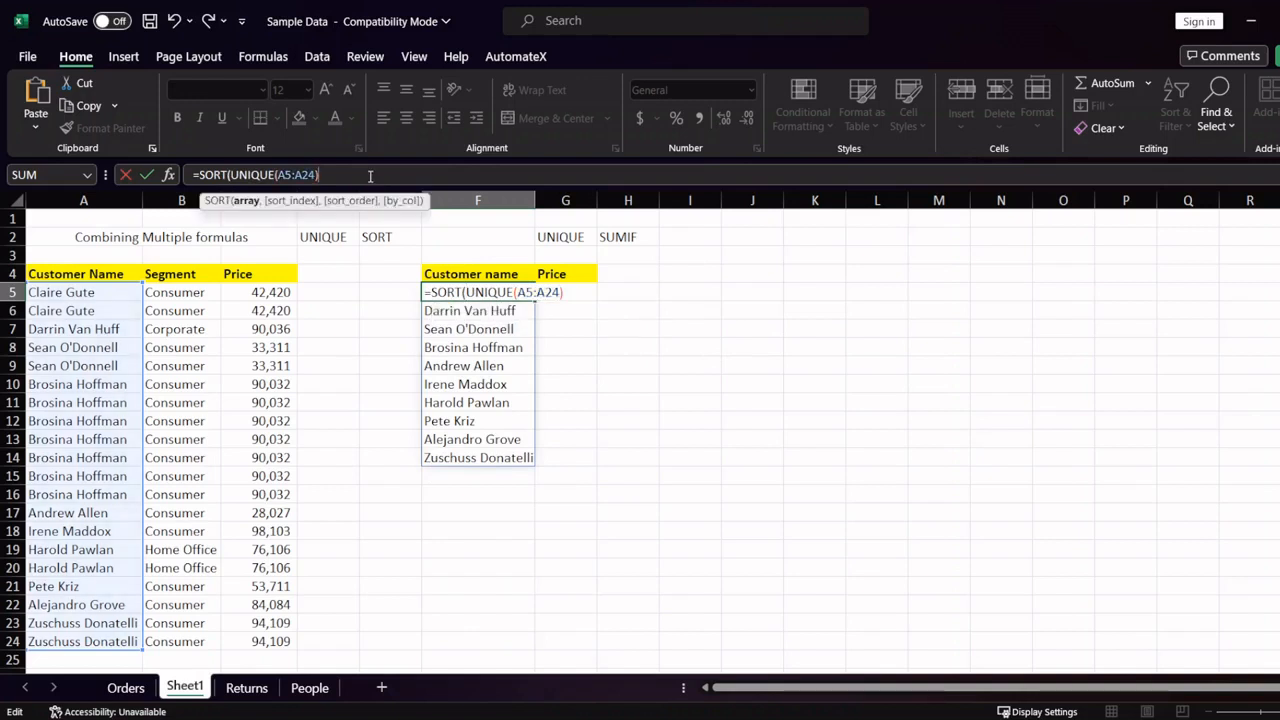
text(,1)
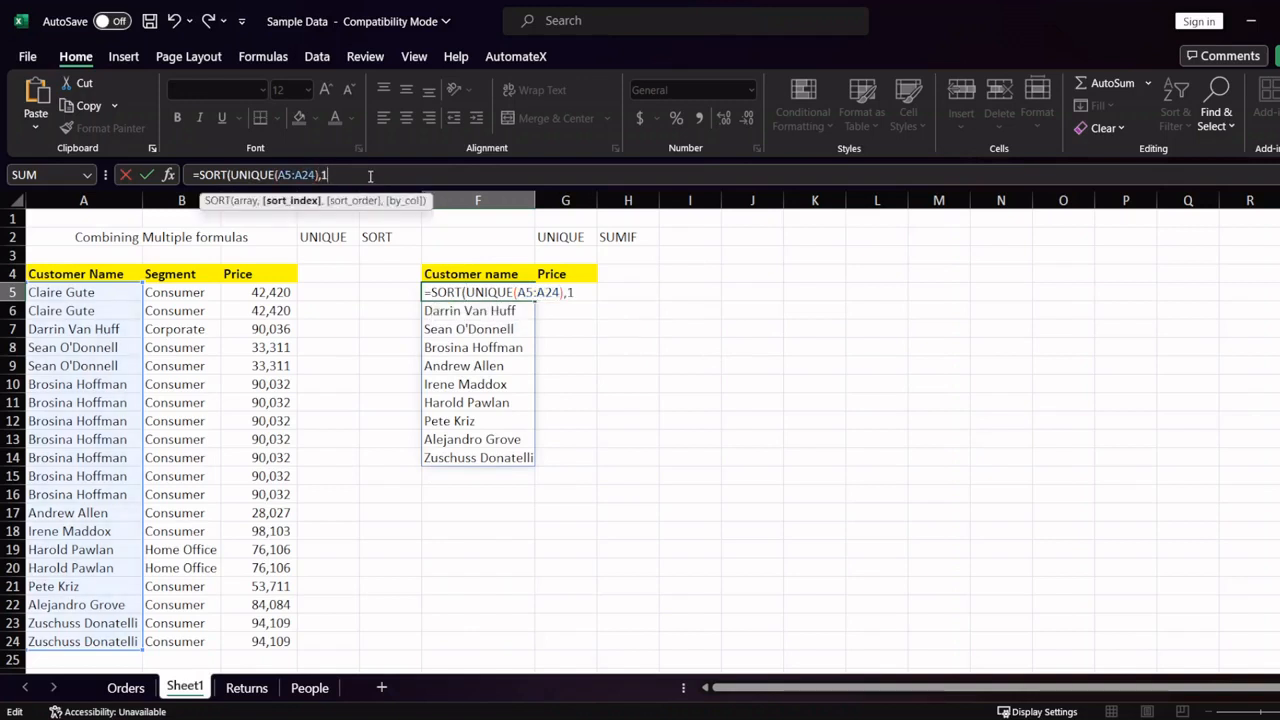
text(,)
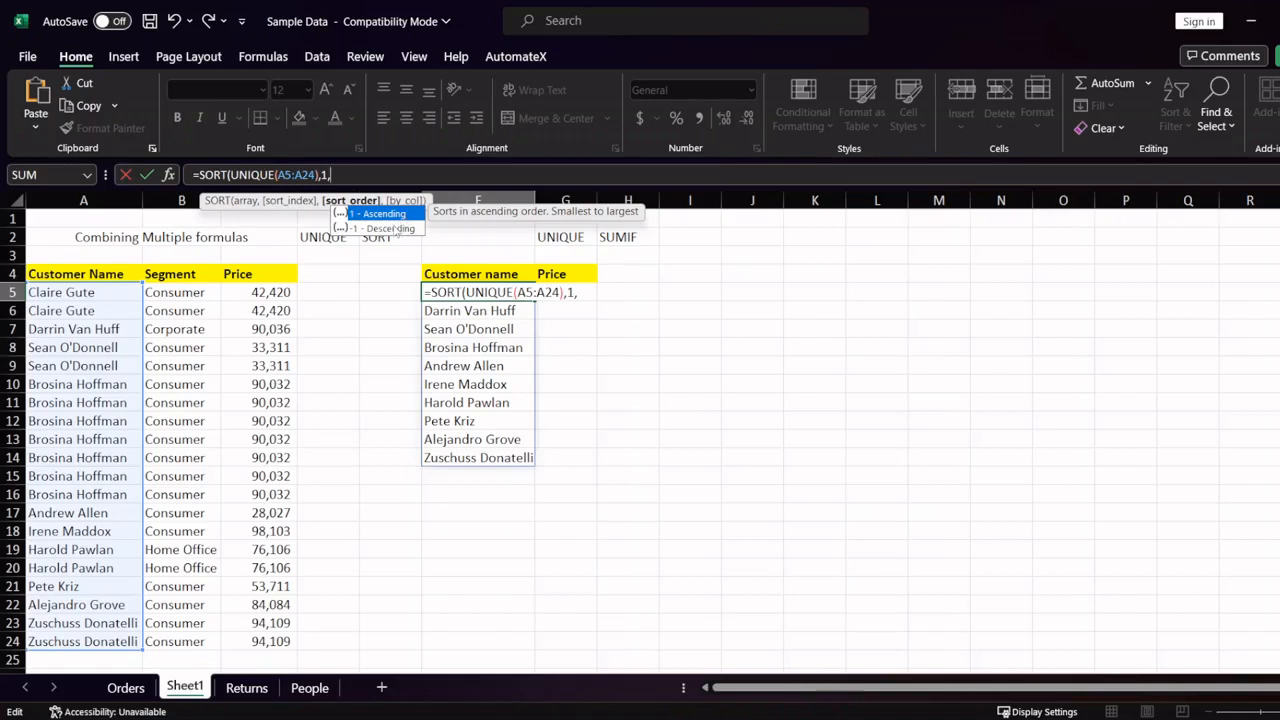
click(390, 229)
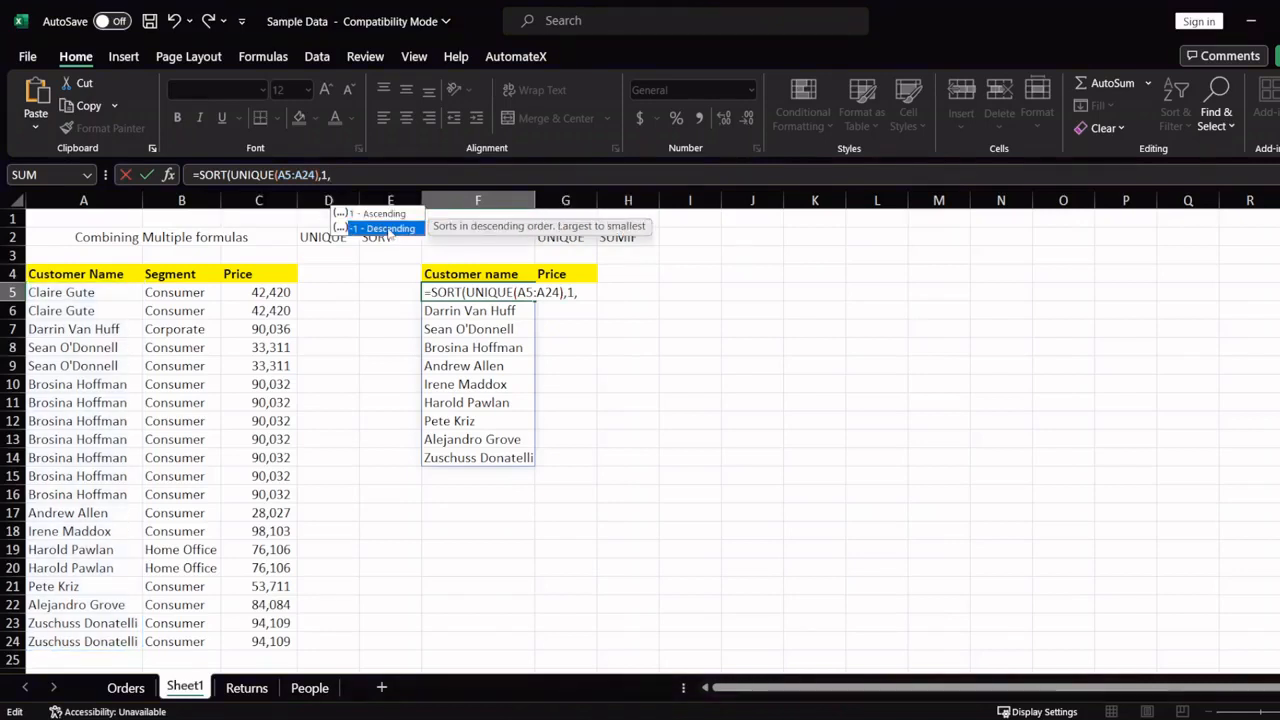
double_click(390, 229)
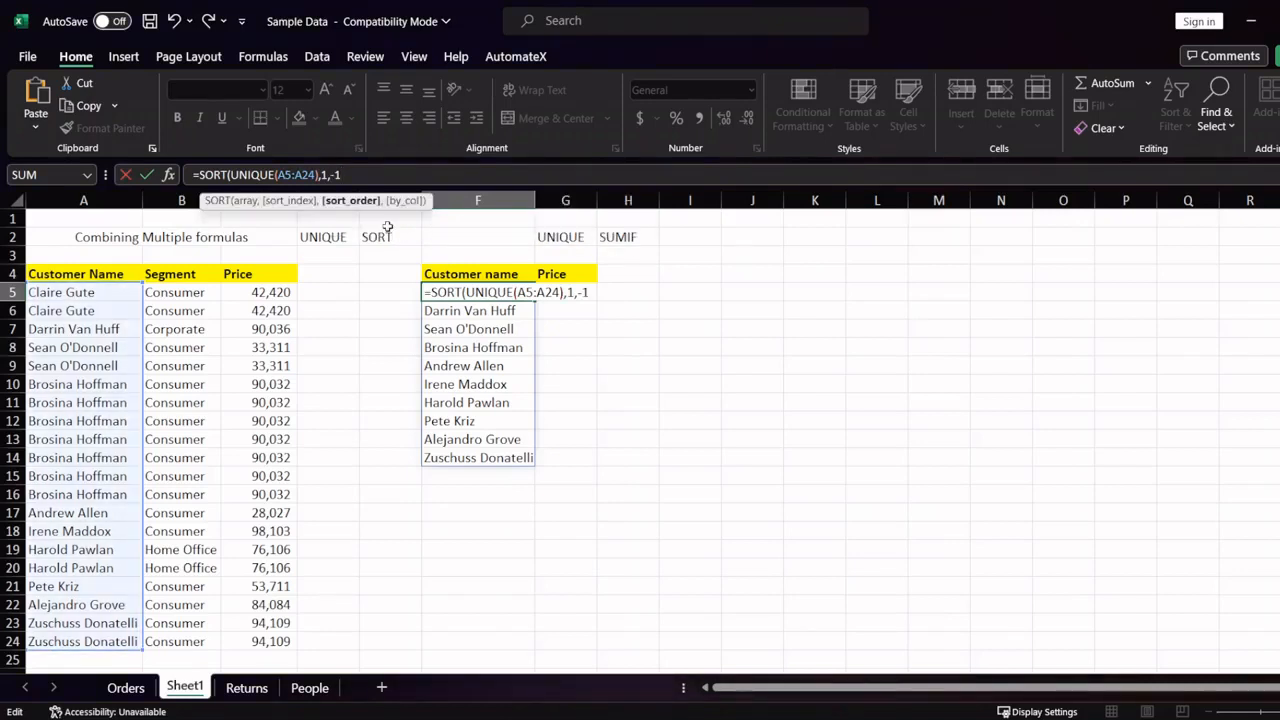
text())
key(Return)
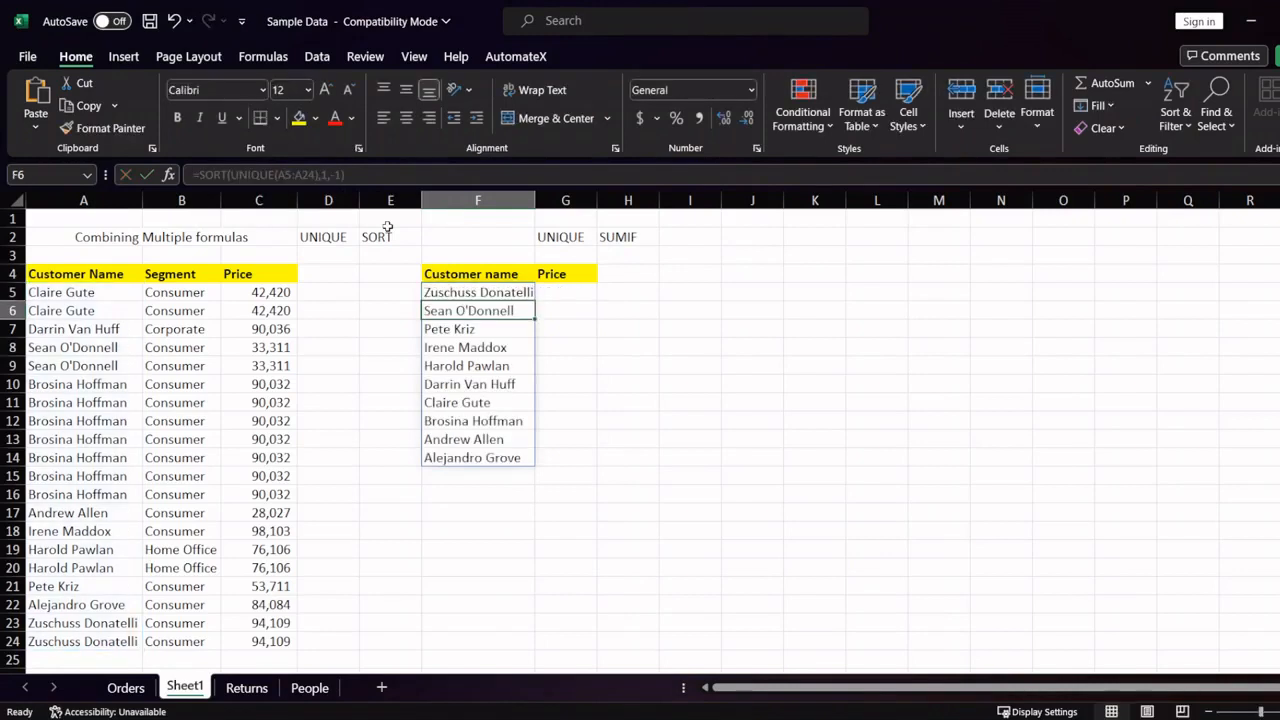
key(Up)
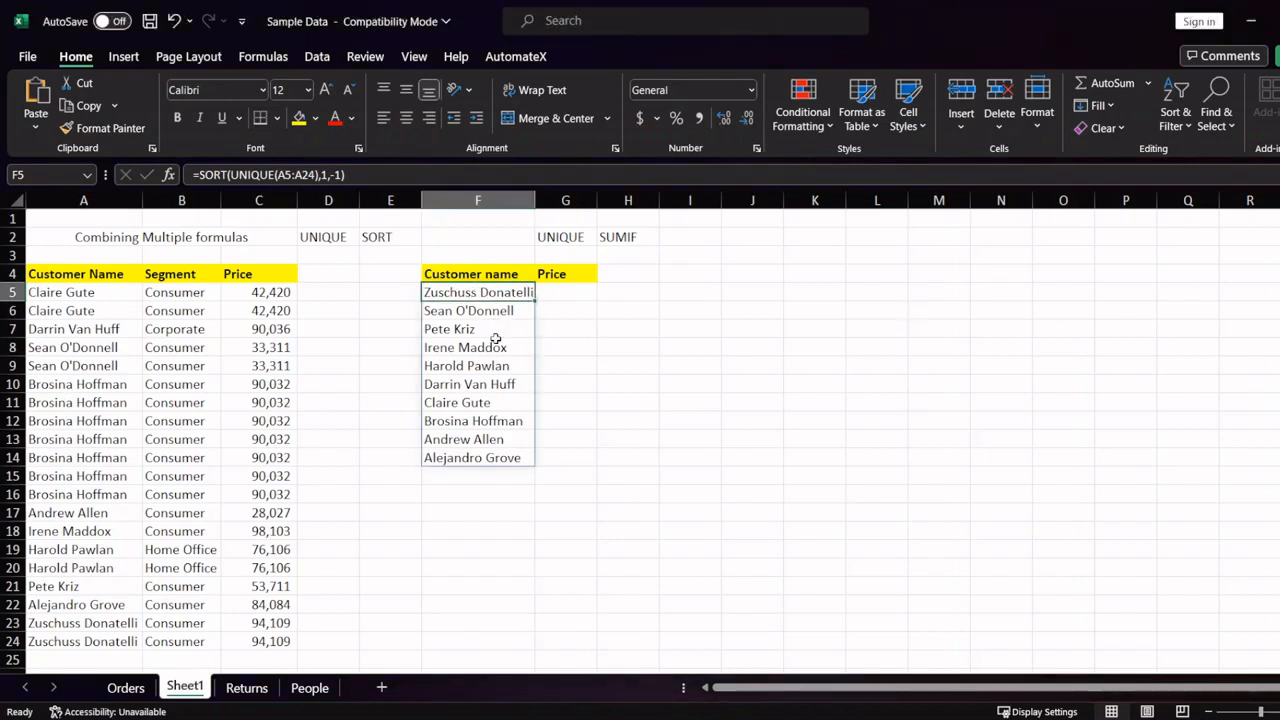
Step: Clear the descending customer list from the column starting at F5
key(ctrl+shift+Down)
key(Delete)
key(Up)
key(Down)
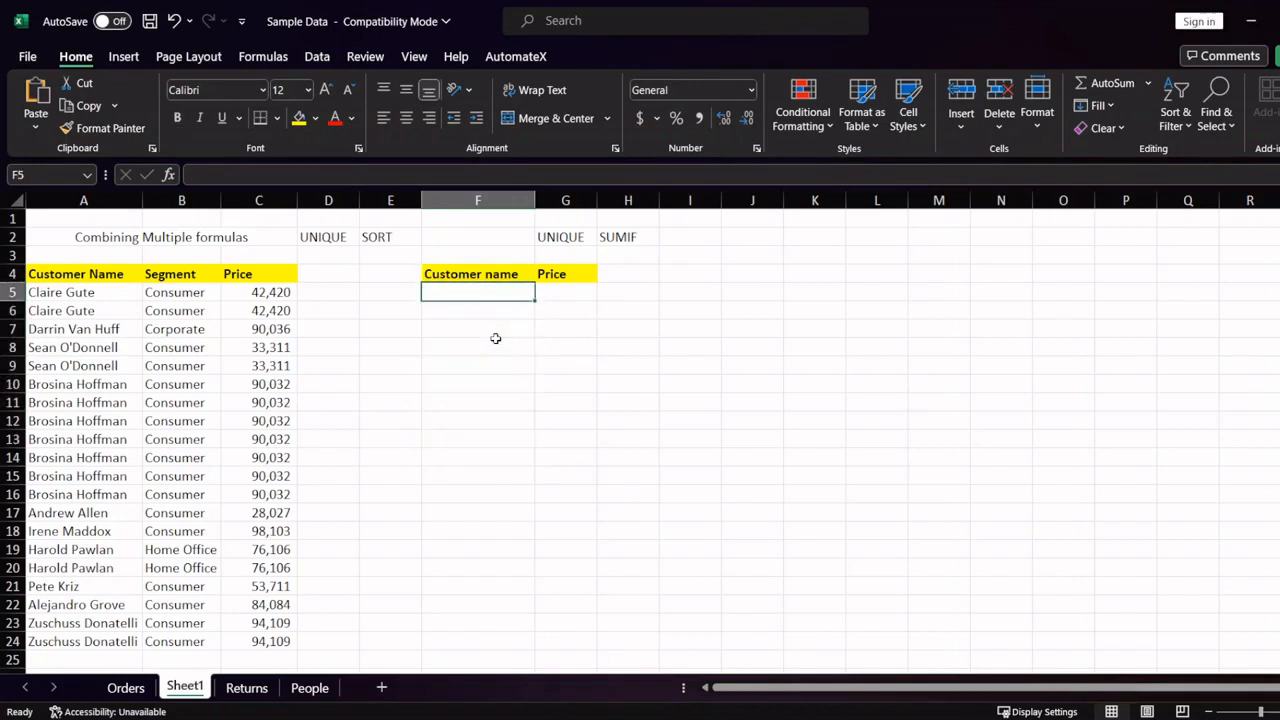
text(=UNI)
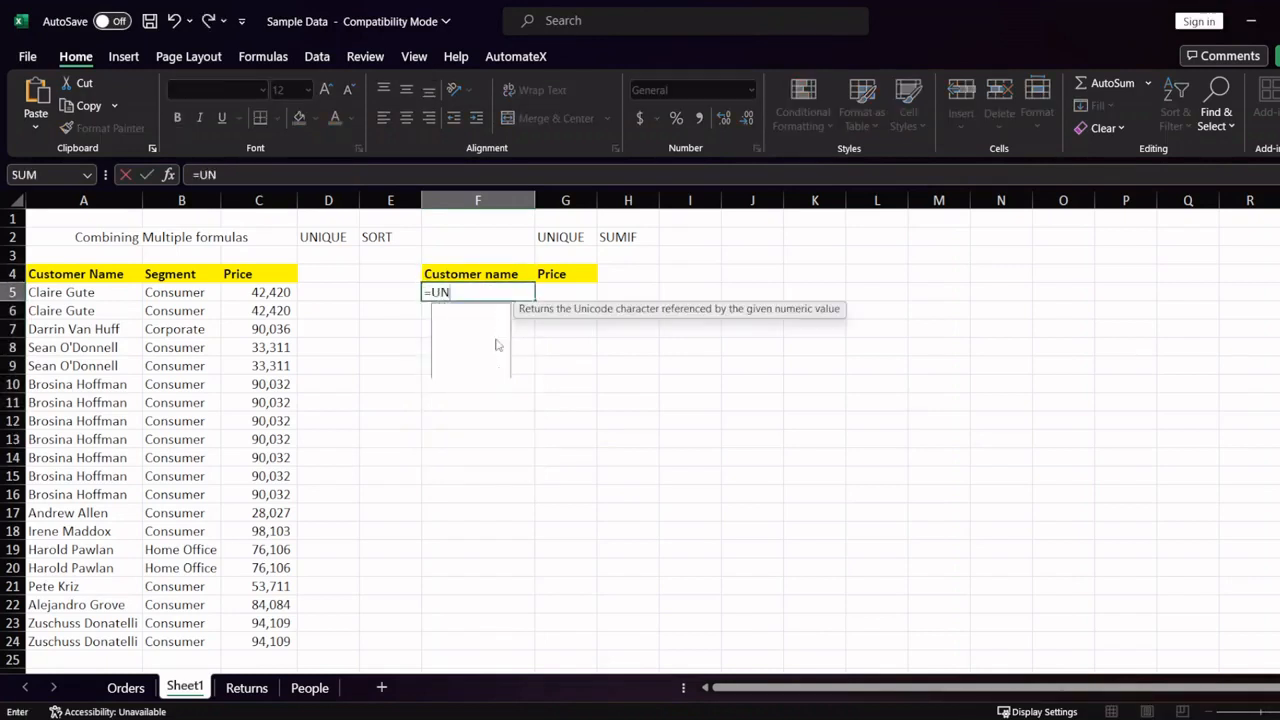
key(Down)
key(Down)
key(Tab)
key(Left)
key(Left)
key(Left)
key(Left)
key(Left)
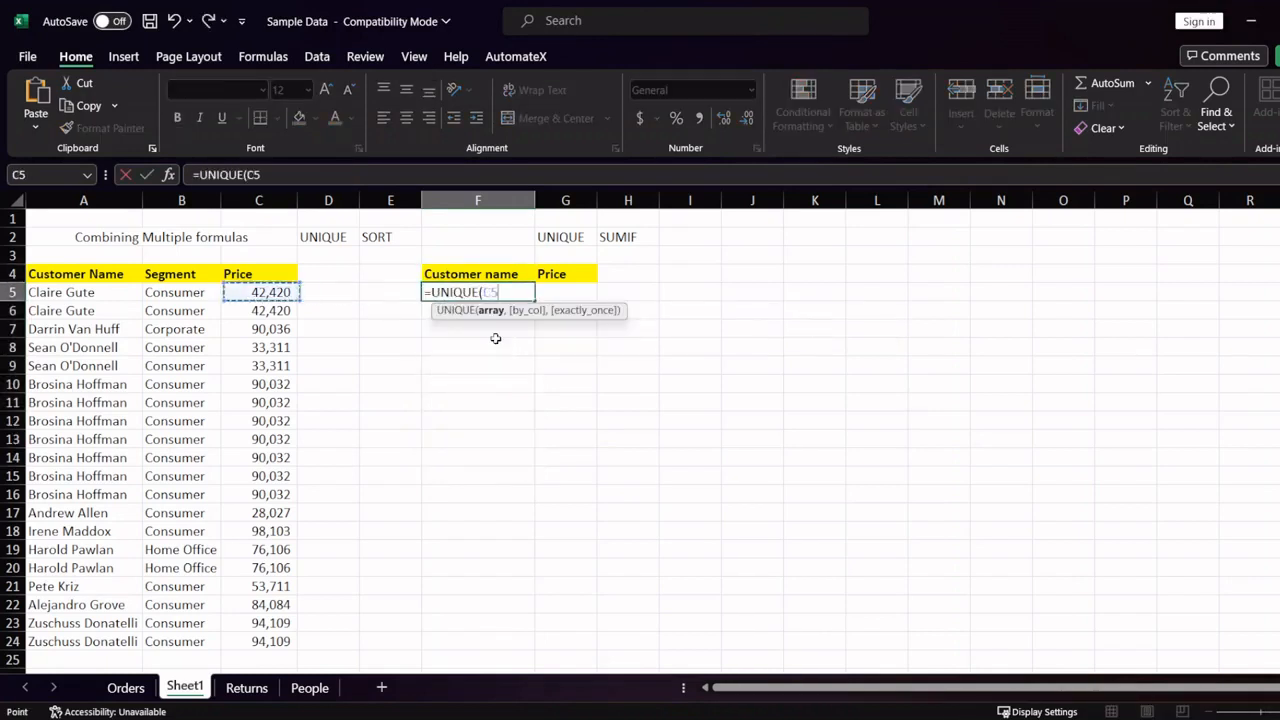
key(ctrl+shift+Down)
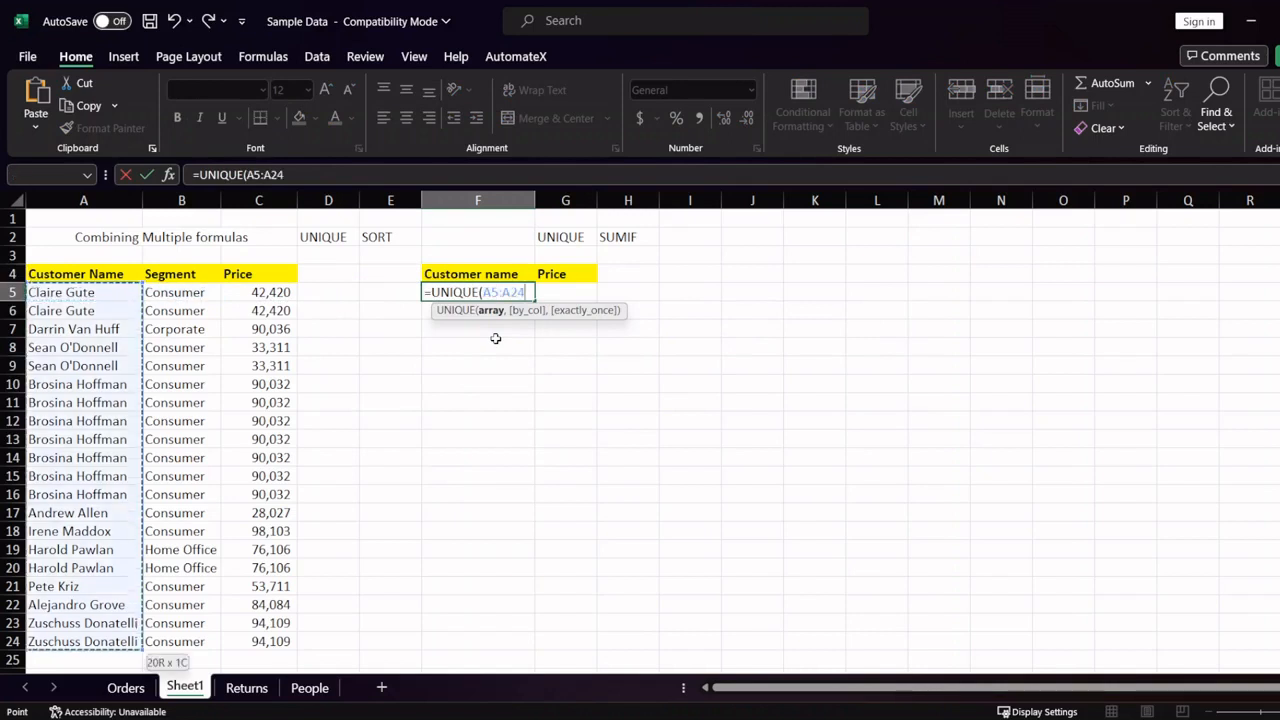
text())
key(Return)
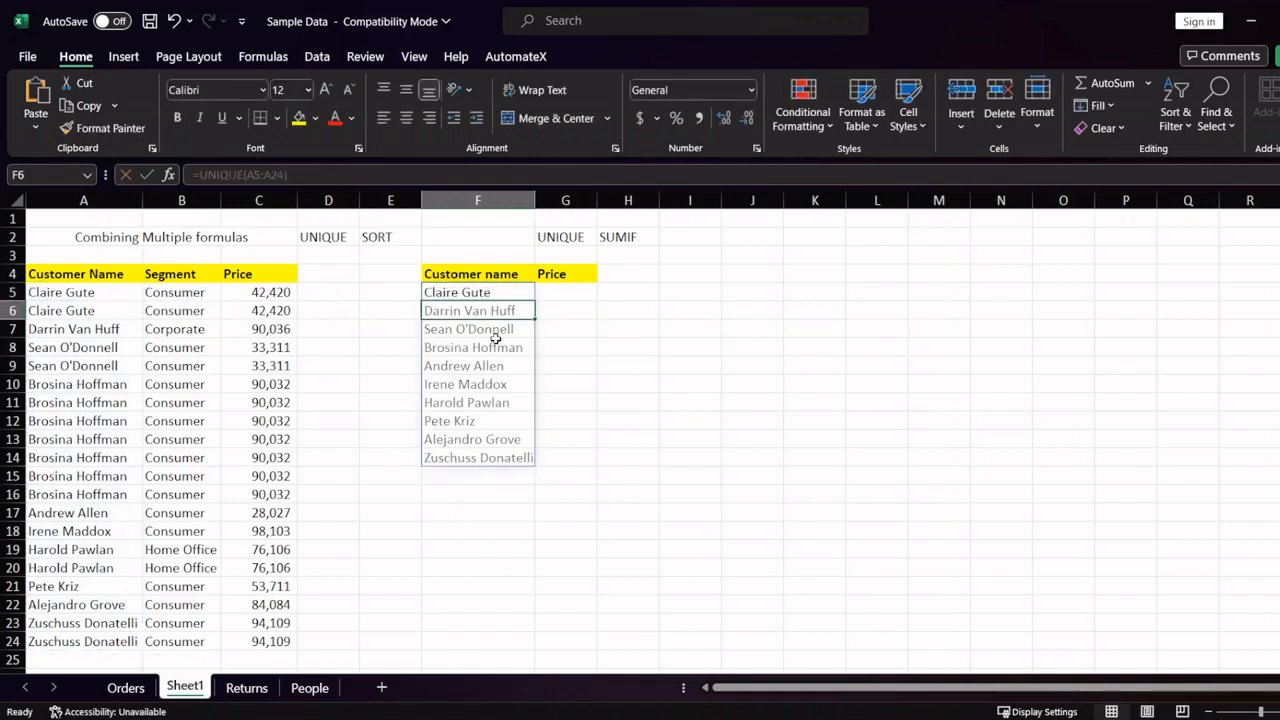
key(Up)
key(Delete)
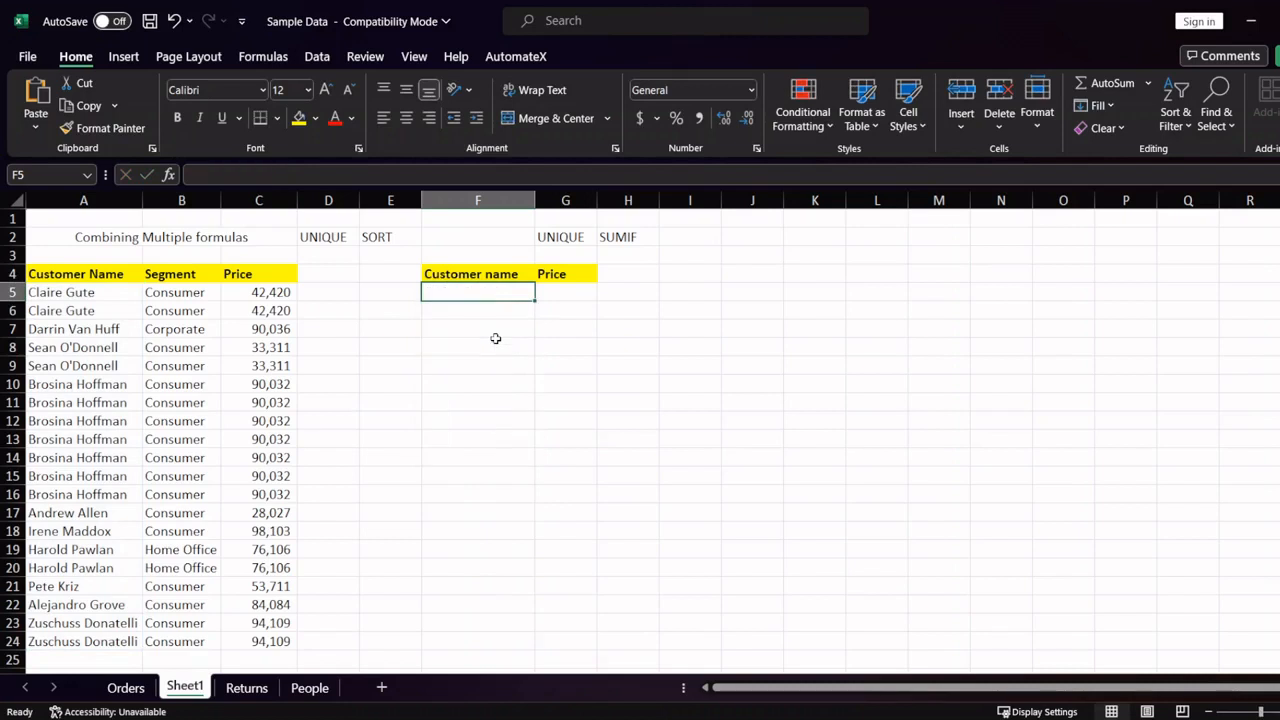
Step: Start a formula in F5 that nests UNIQUE over the customer names A5:A24 inside SORT
text(=)
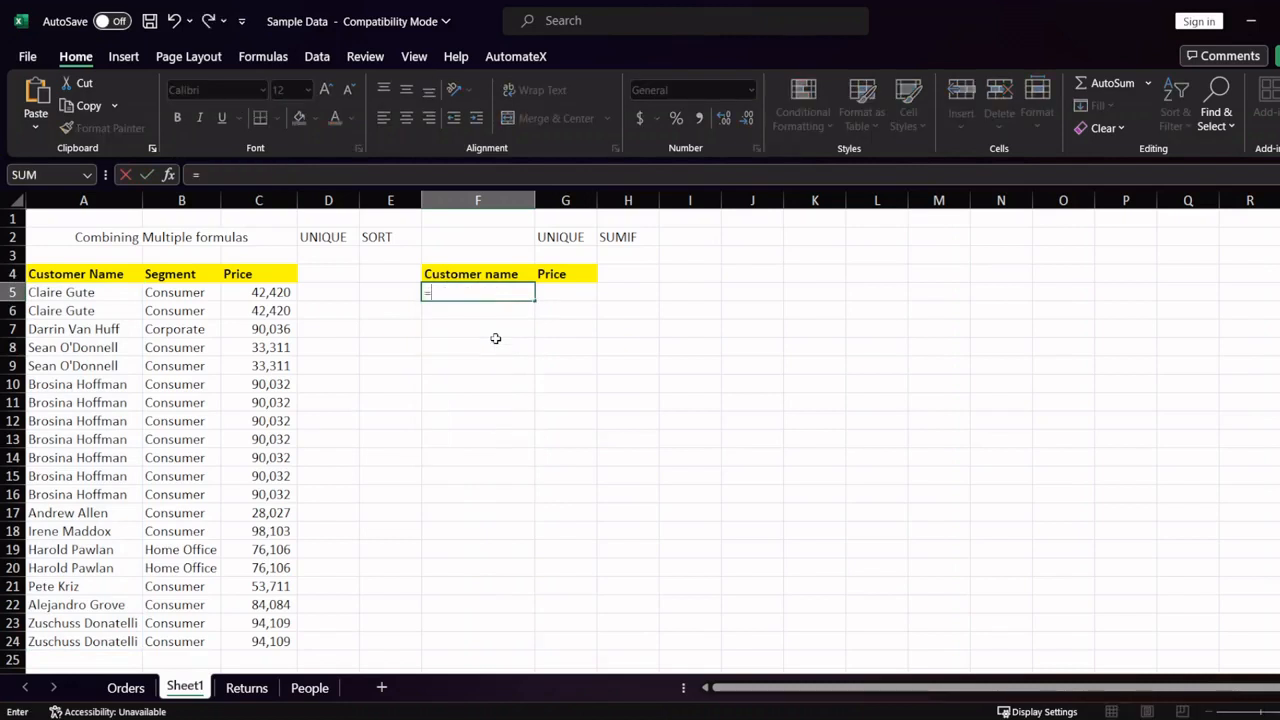
text(SORT()
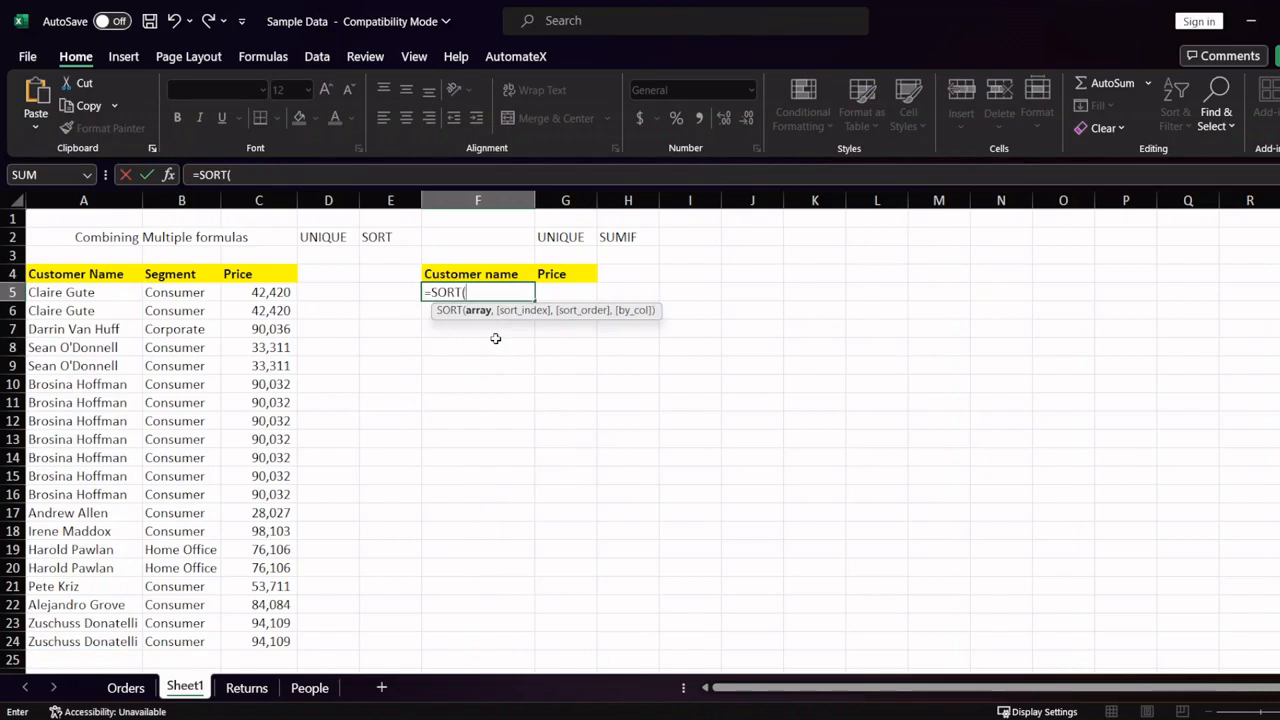
text(UNI)
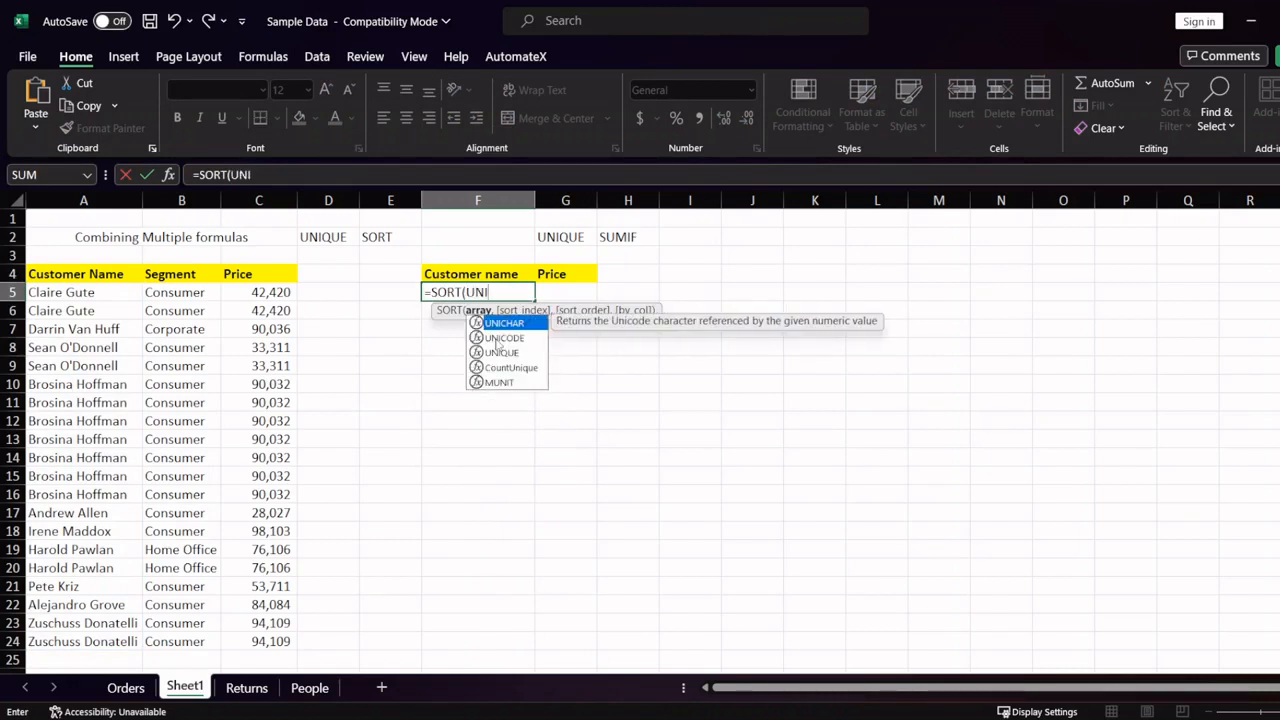
key(Down)
key(Down)
key(Tab)
key(Left)
key(Left)
key(Left)
key(Left)
key(Left)
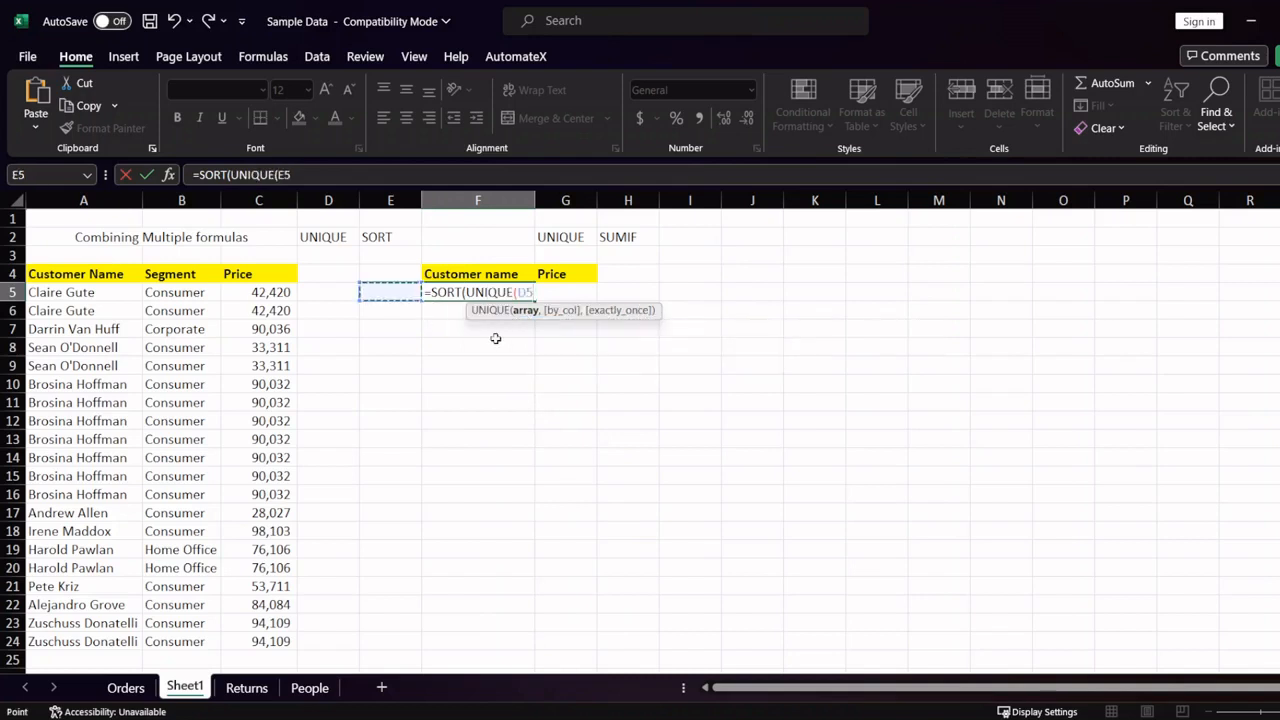
key(ctrl+shift+Down)
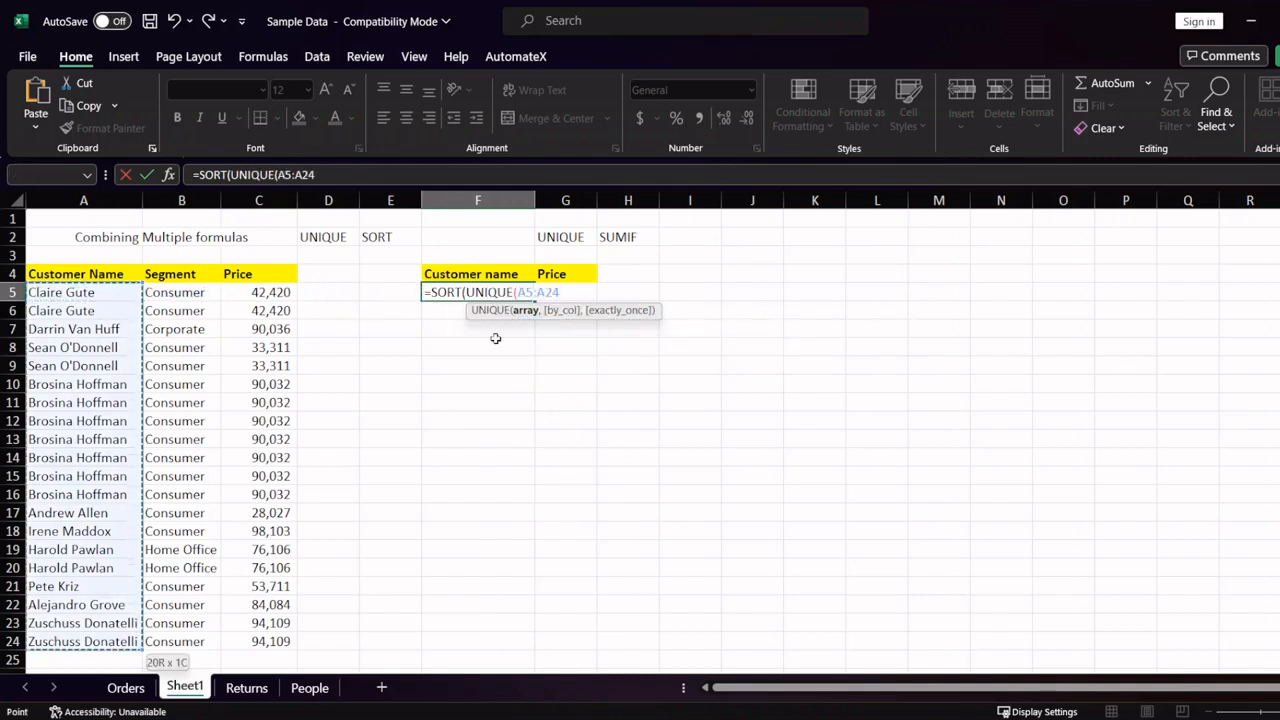
Step: Complete the F5 formula with sort index 1 and ascending order: =SORT(UNIQUE(A5:A24),1,1)
text(),1,)
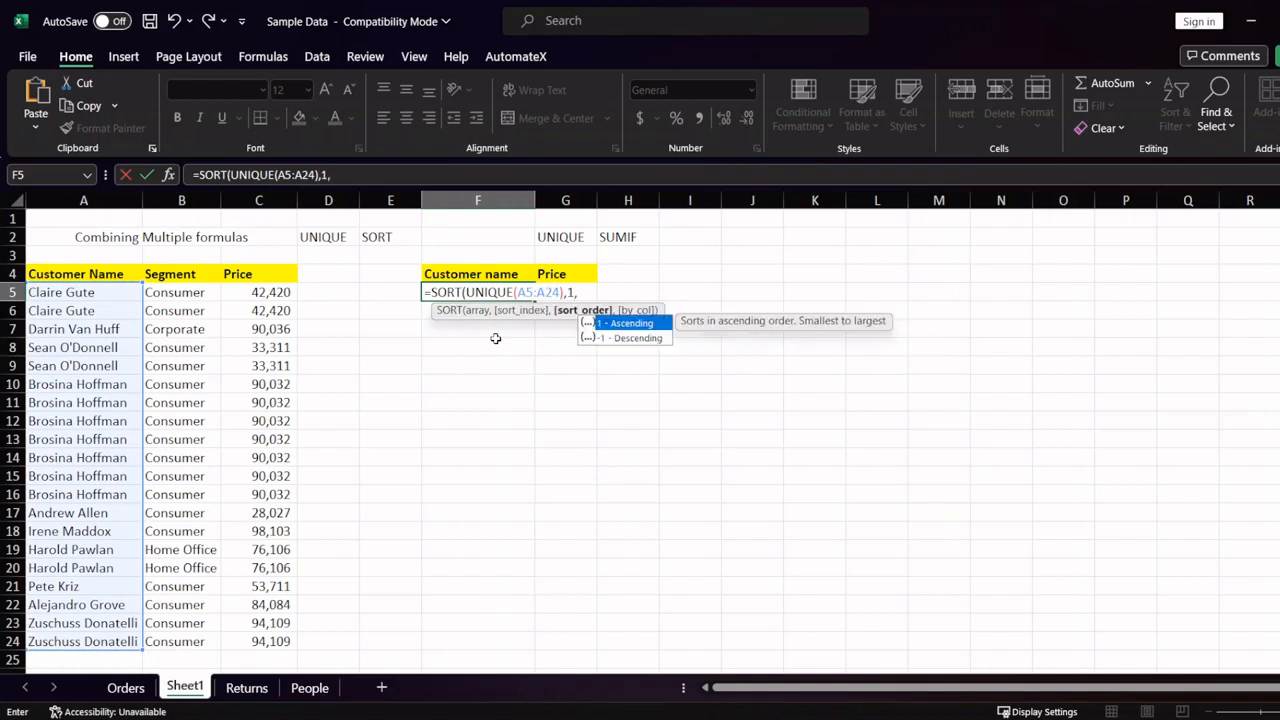
key(Down)
key(Up)
key(Tab)
text())
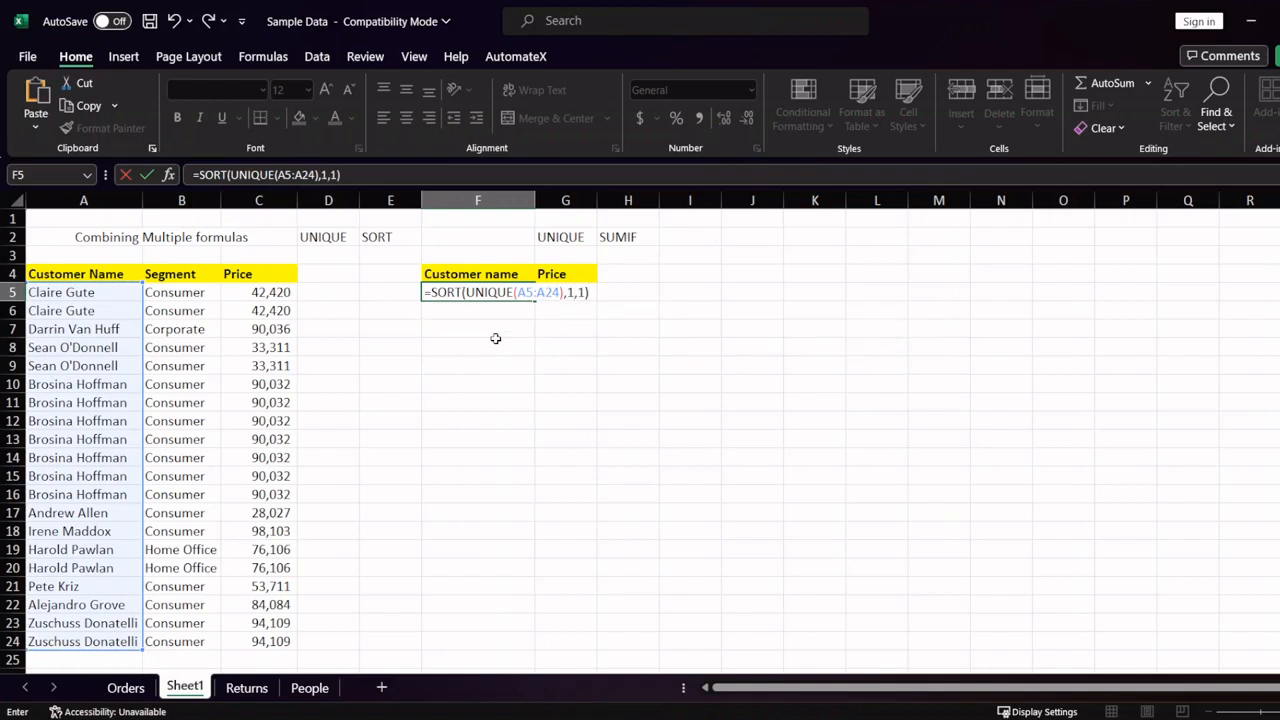
key(Return)
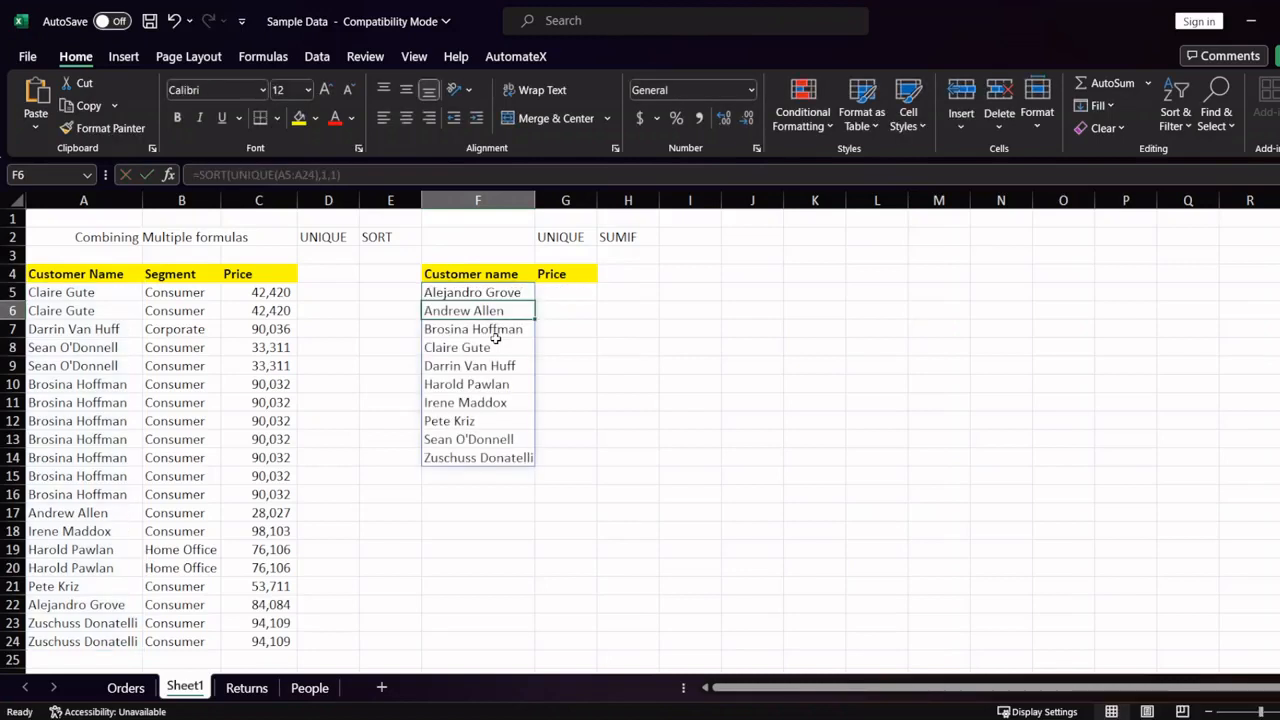
key(Up)
key(Right)
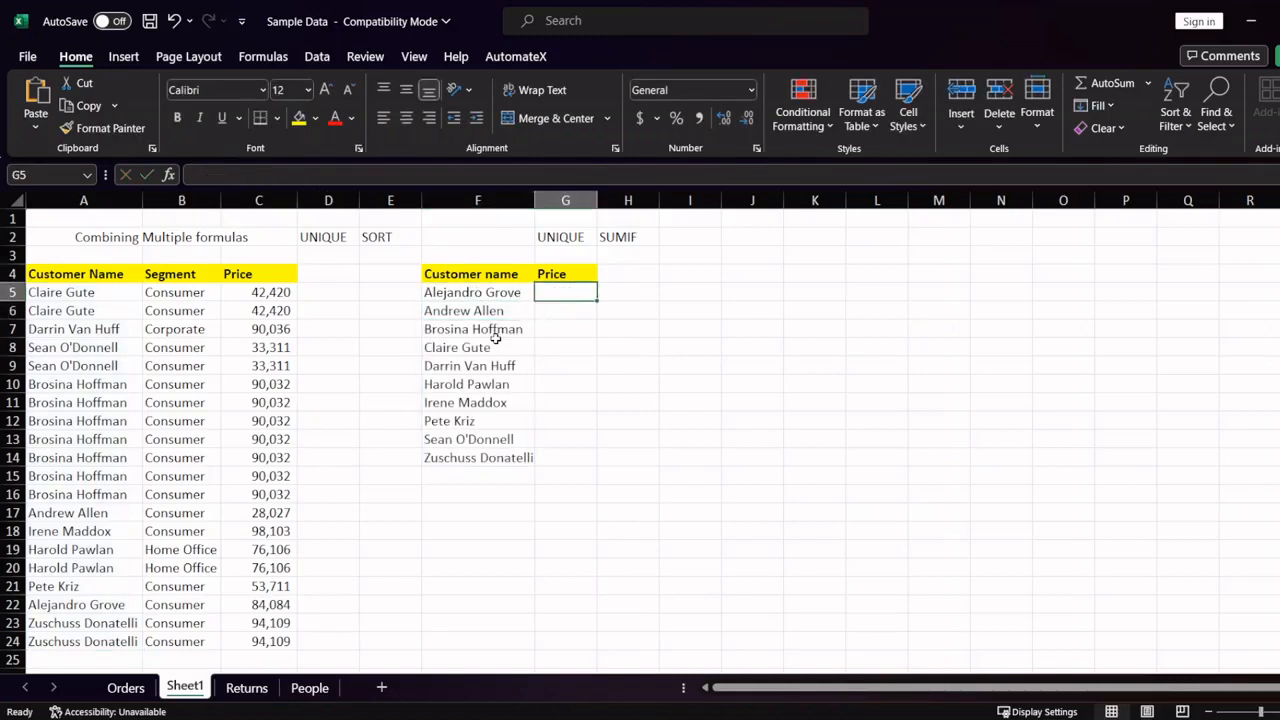
key(Left)
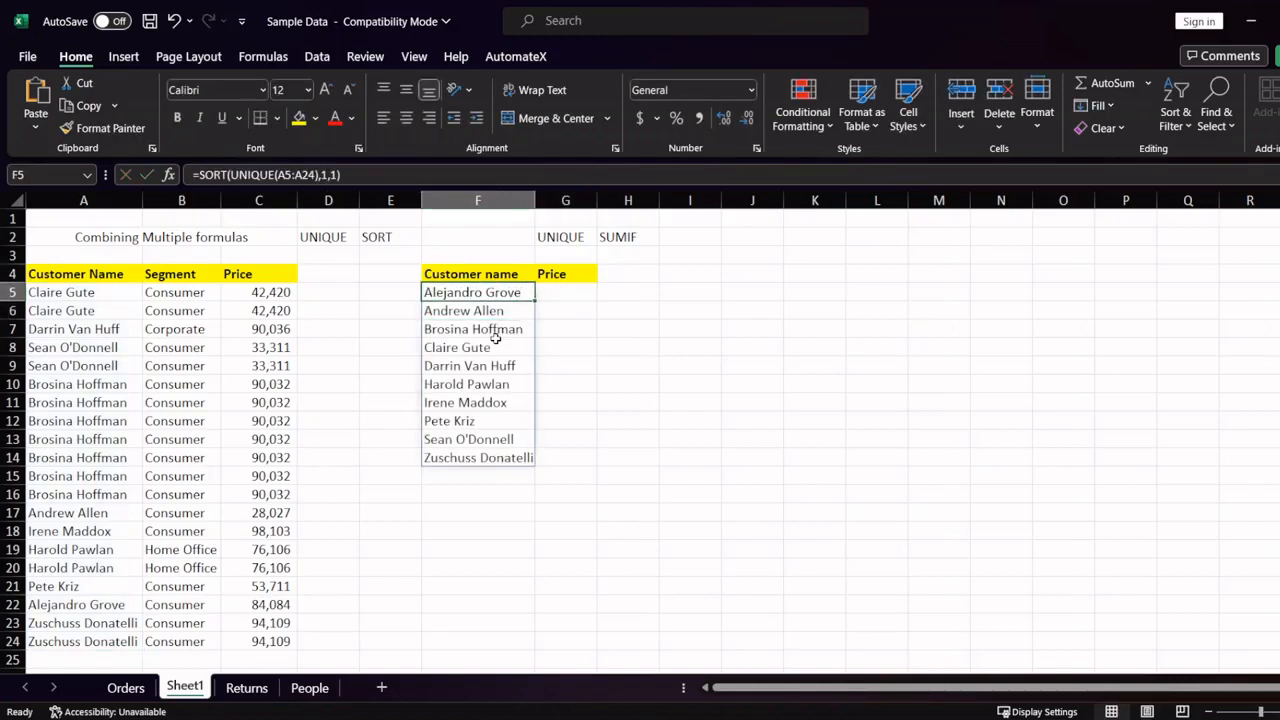
key(ctrl+Down)
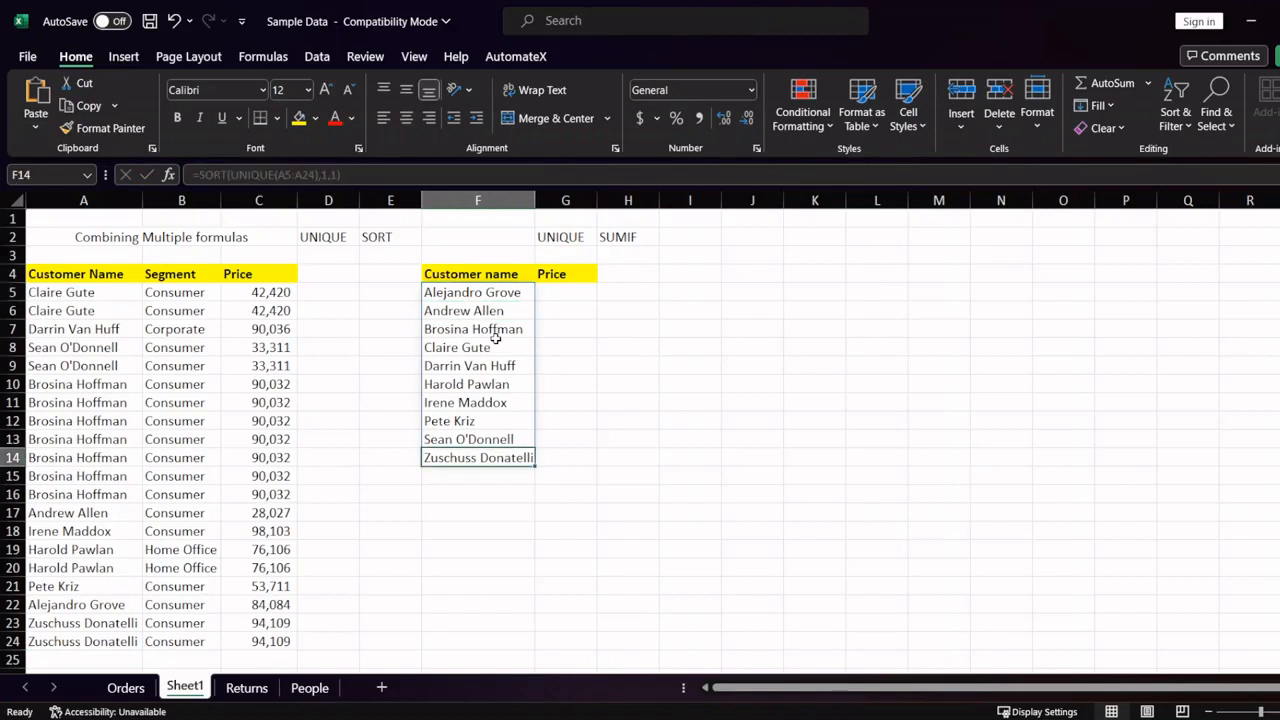
click(495, 340)
key(ctrl+Up)
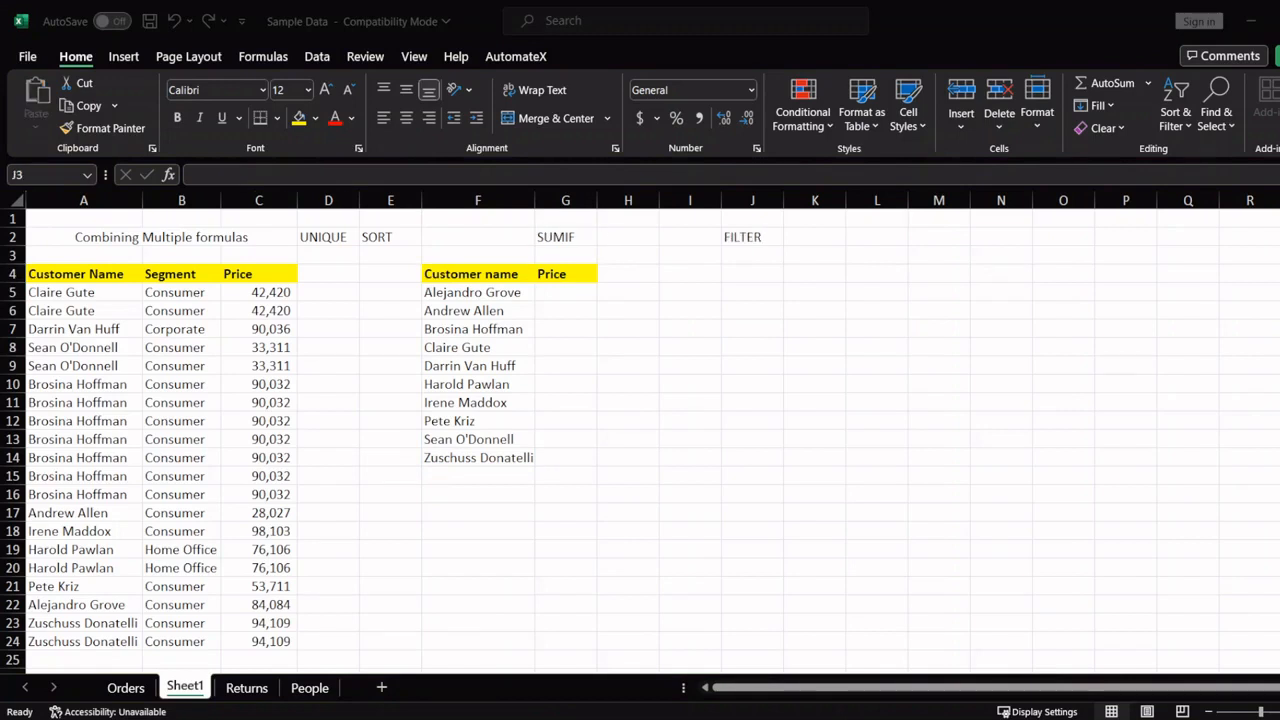
Step: Start a SUMIF formula in G5 with the customer names A5:A24 as its range
click(546, 294)
click(560, 299)
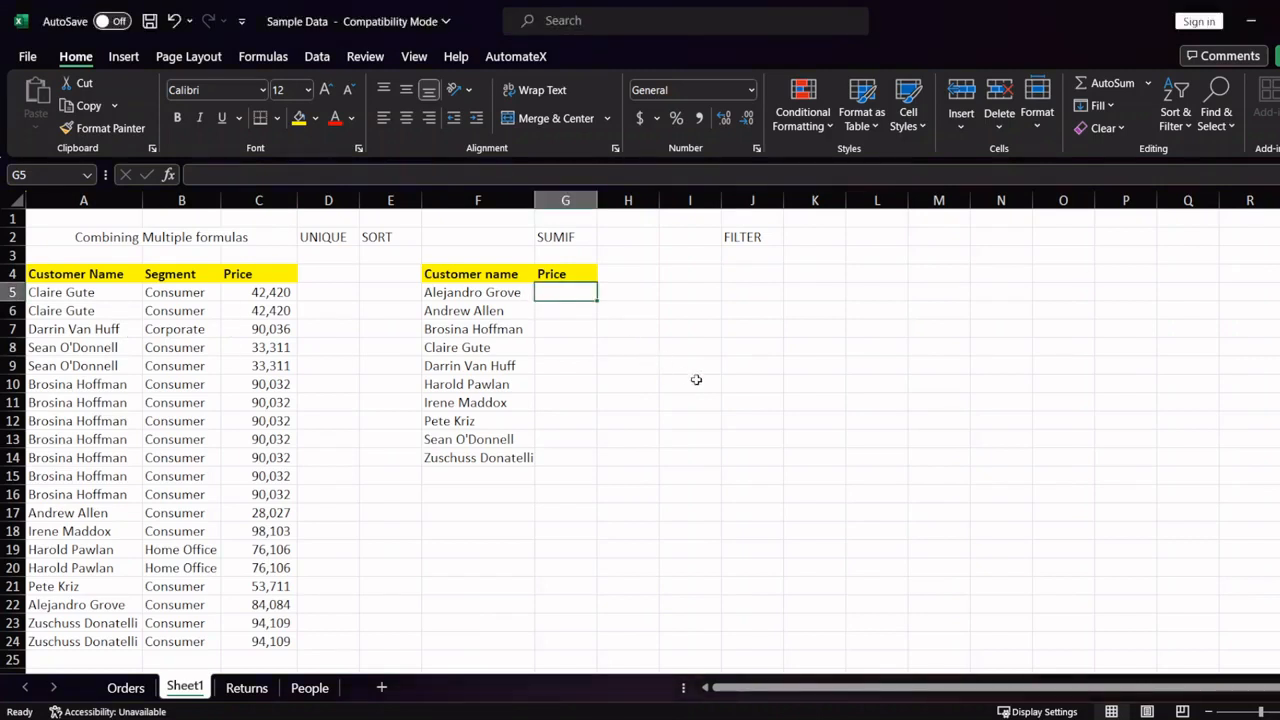
text(=)
key(Caps_Lock)
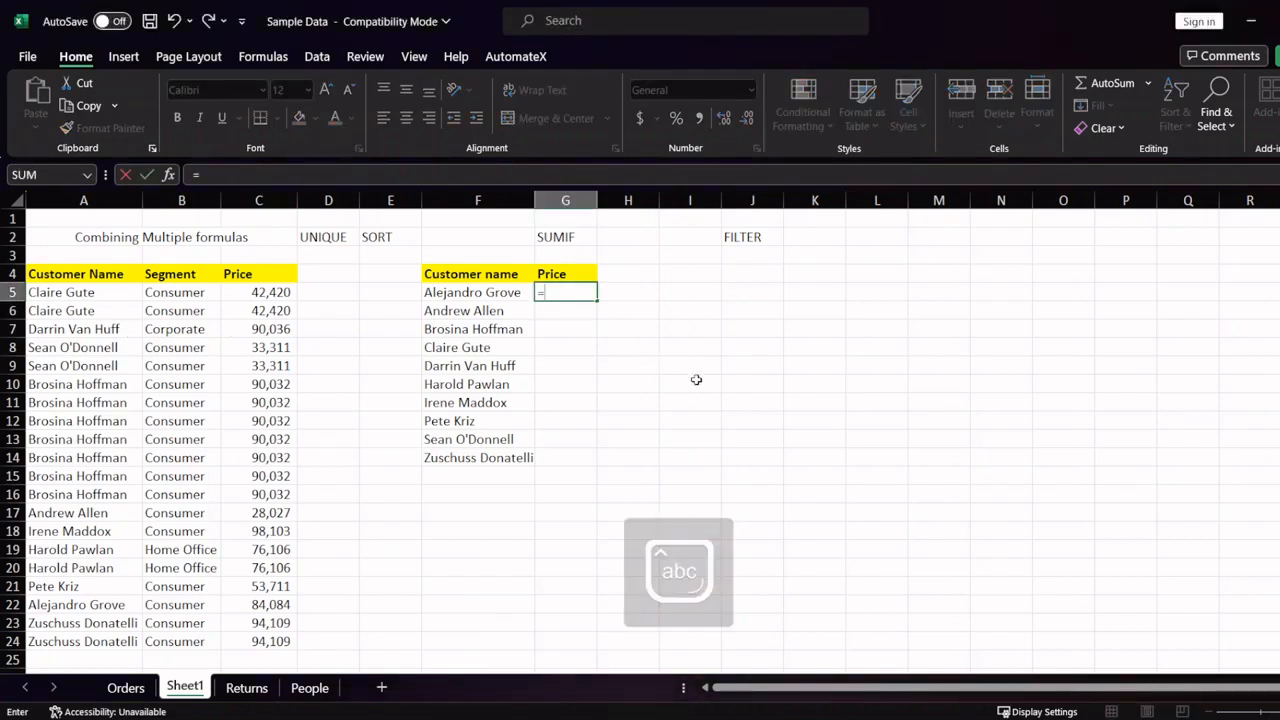
text(SUMIF)
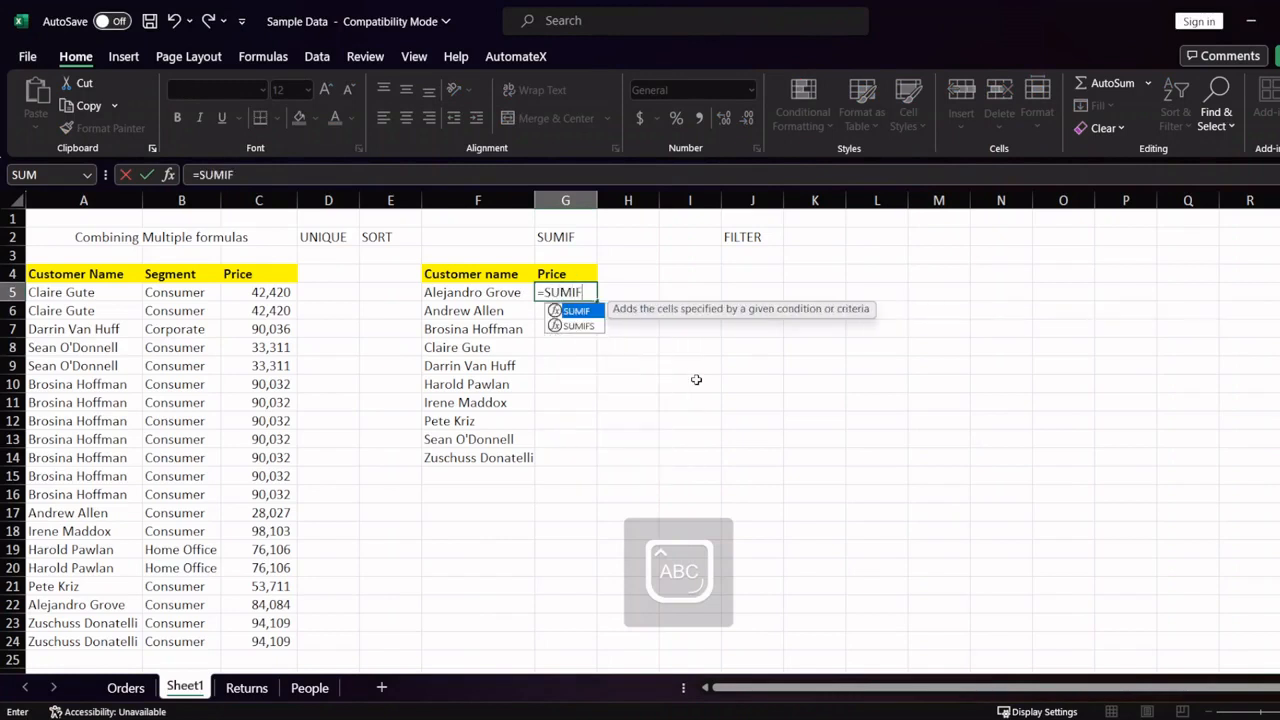
text(()
key(Left)
key(Left)
key(Left)
key(Left)
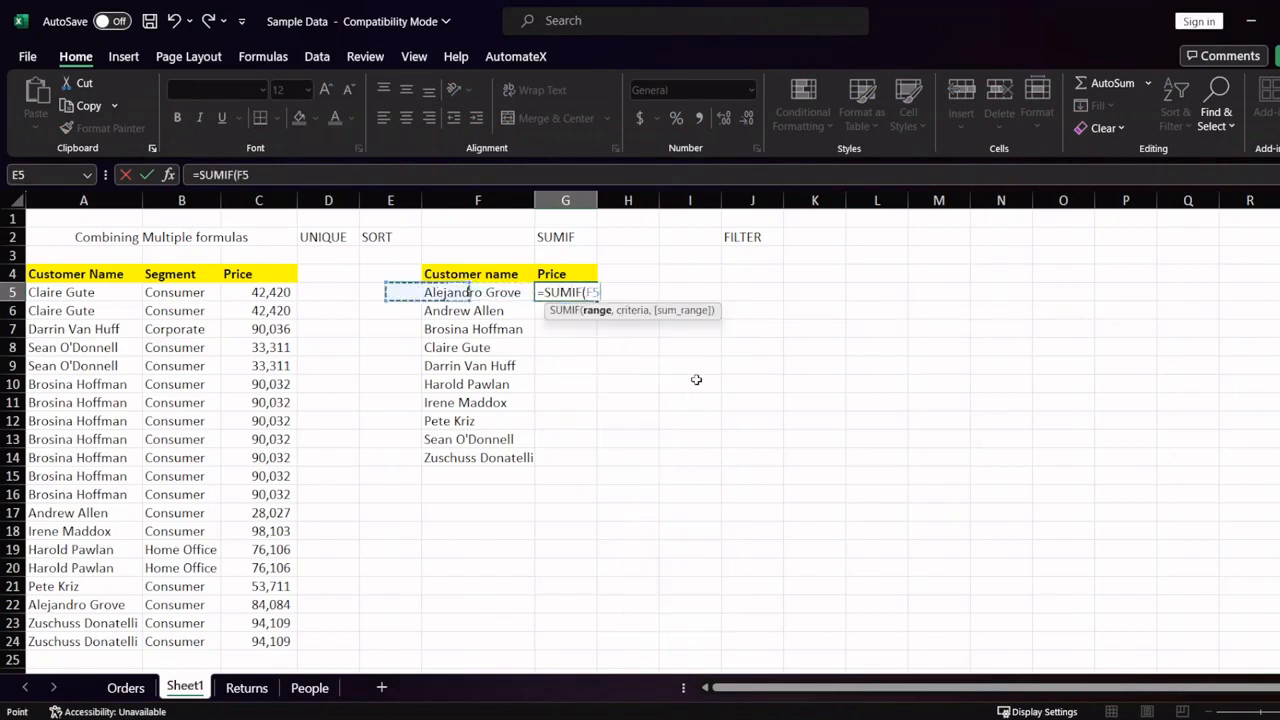
key(Left)
key(Left)
key(ctrl+shift+Down)
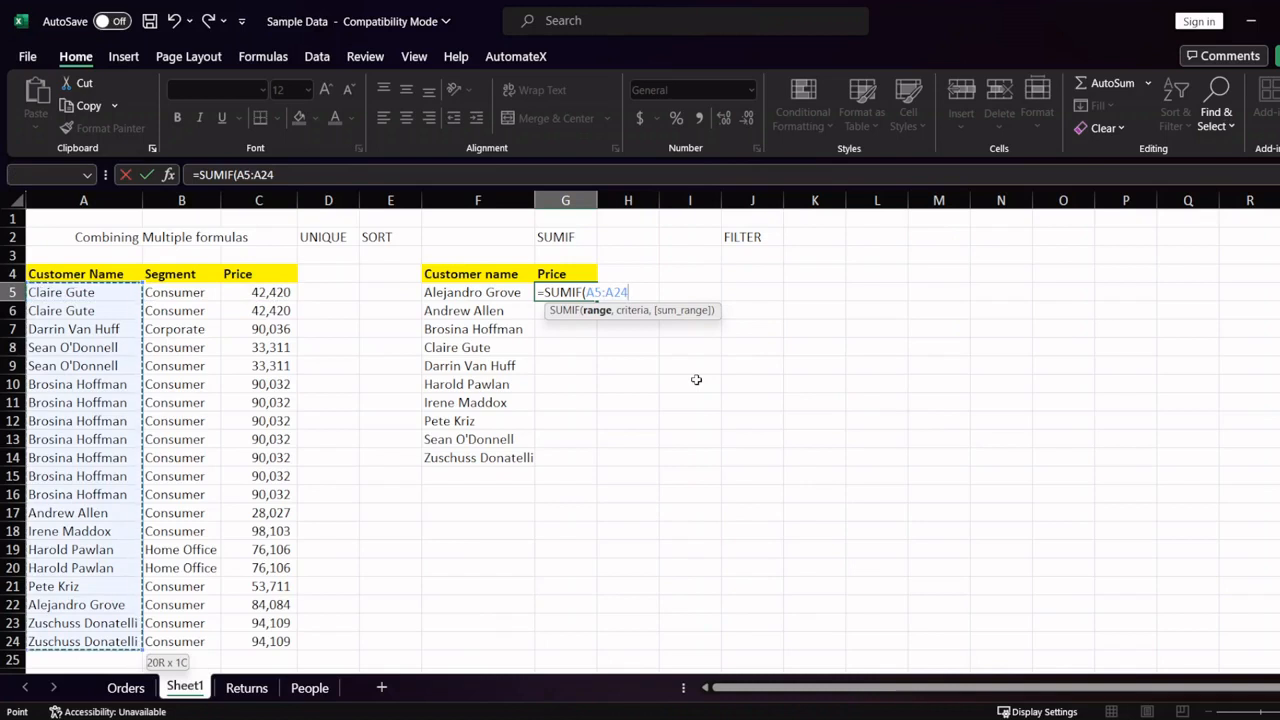
text(,)
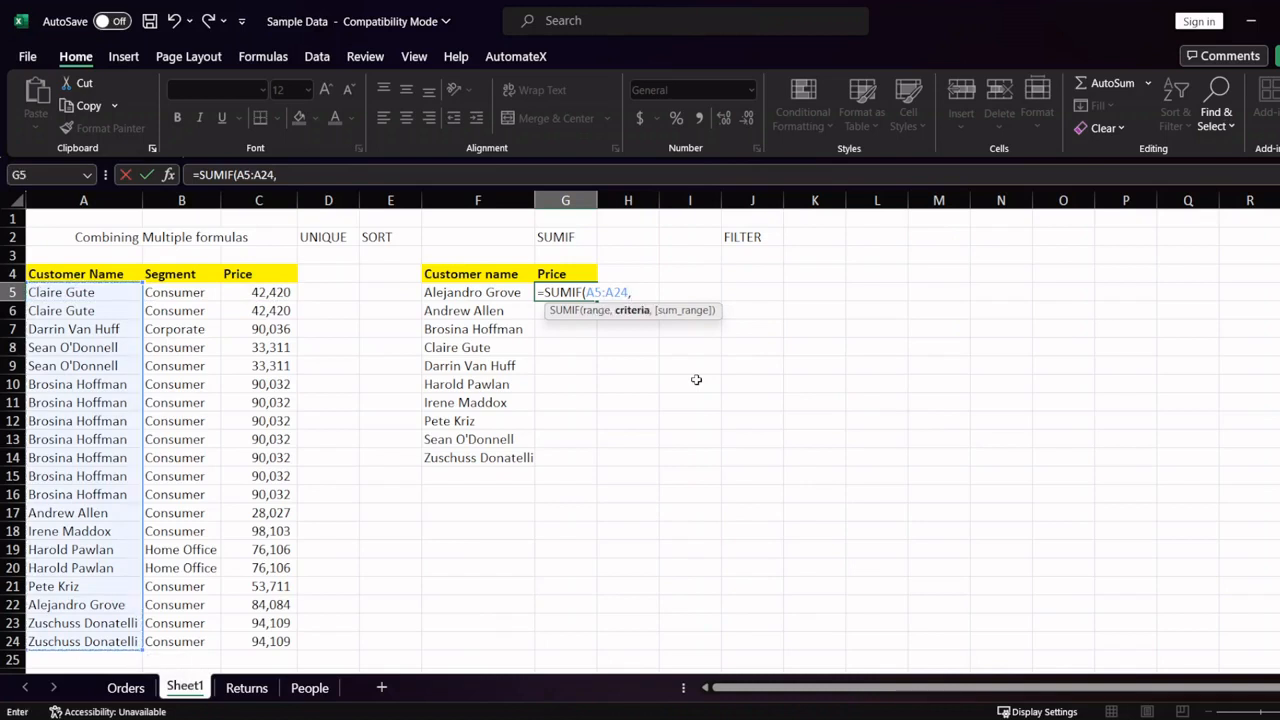
Step: Complete the G5 formula with the spilled list F5# as criteria and prices C5:C24 as sum range: =SUMIF(A5:A24,F5#,C5:C24)
click(488, 292)
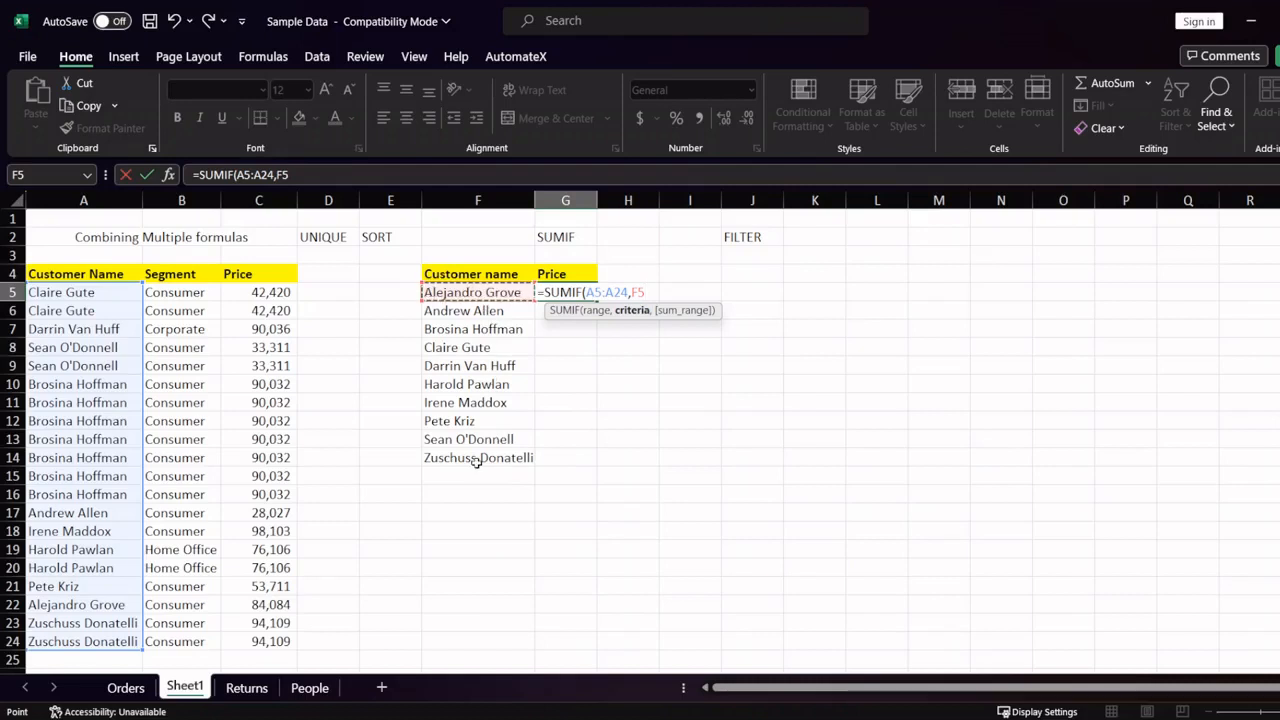
text(#)
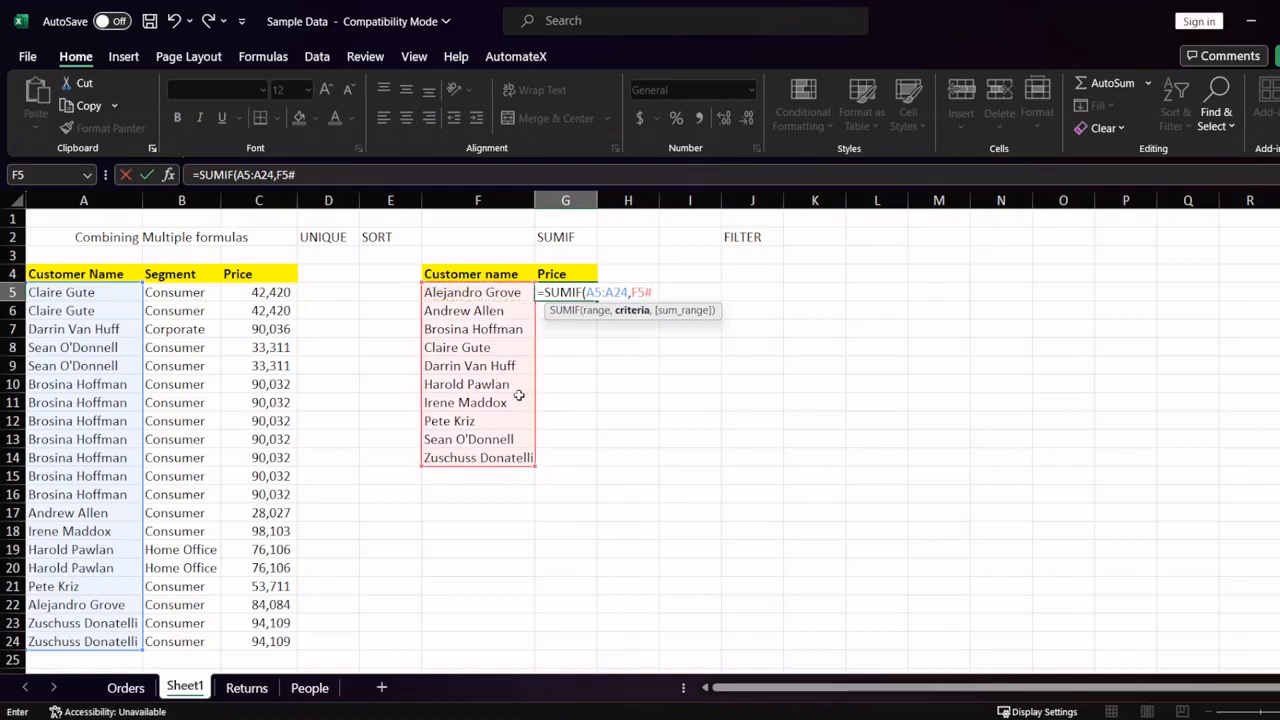
text(,)
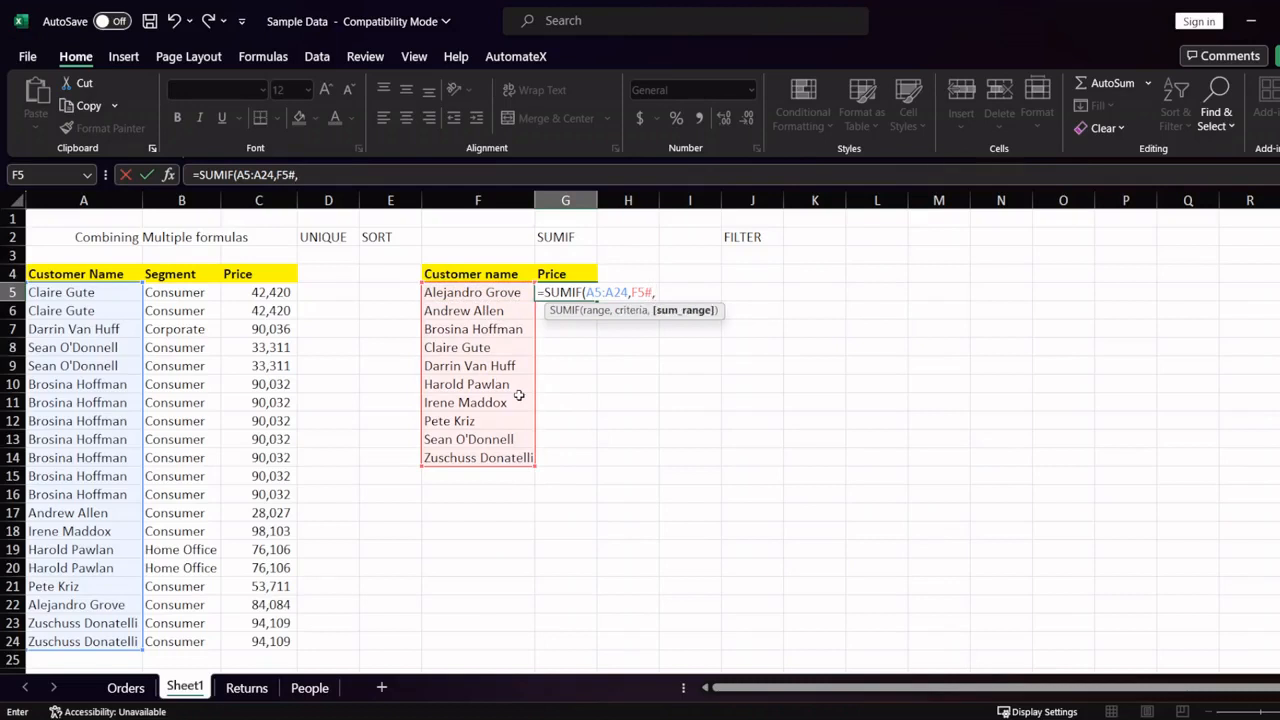
click(273, 292)
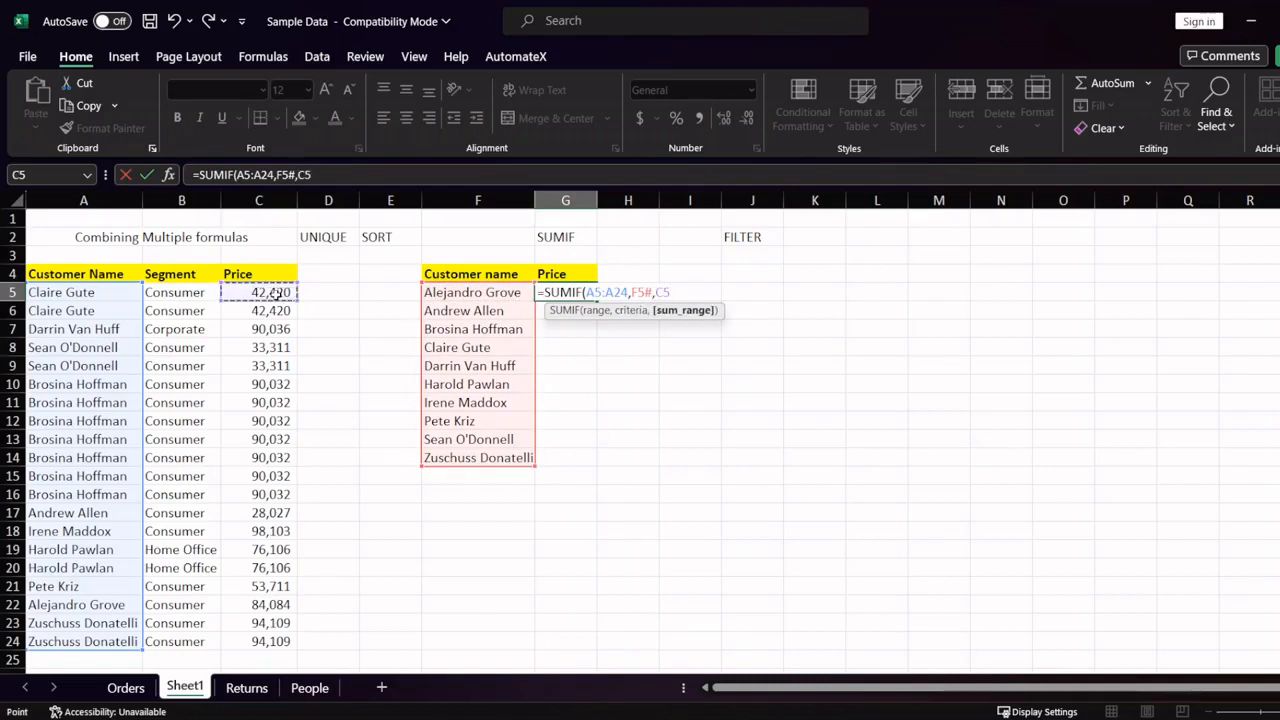
key(ctrl+shift+Down)
text())
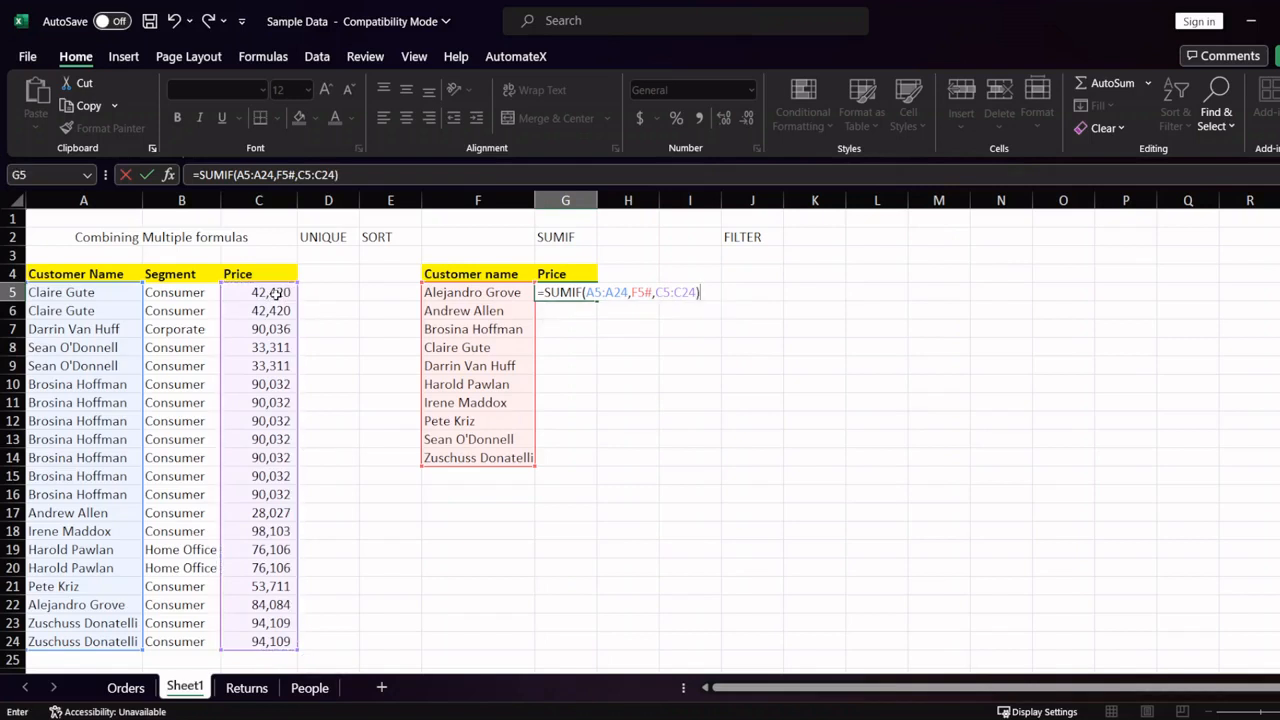
key(Return)
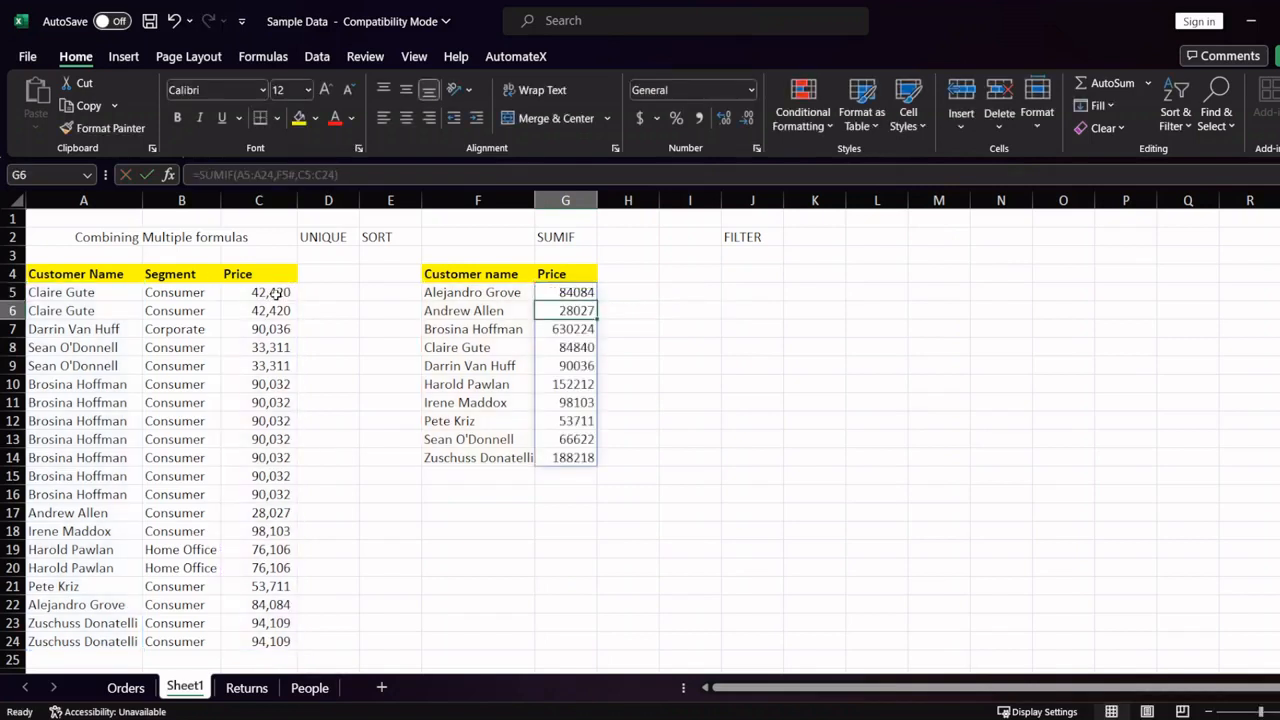
Step: Inspect the SUMIF formula in G5 behind the customer price totals
click(559, 289)
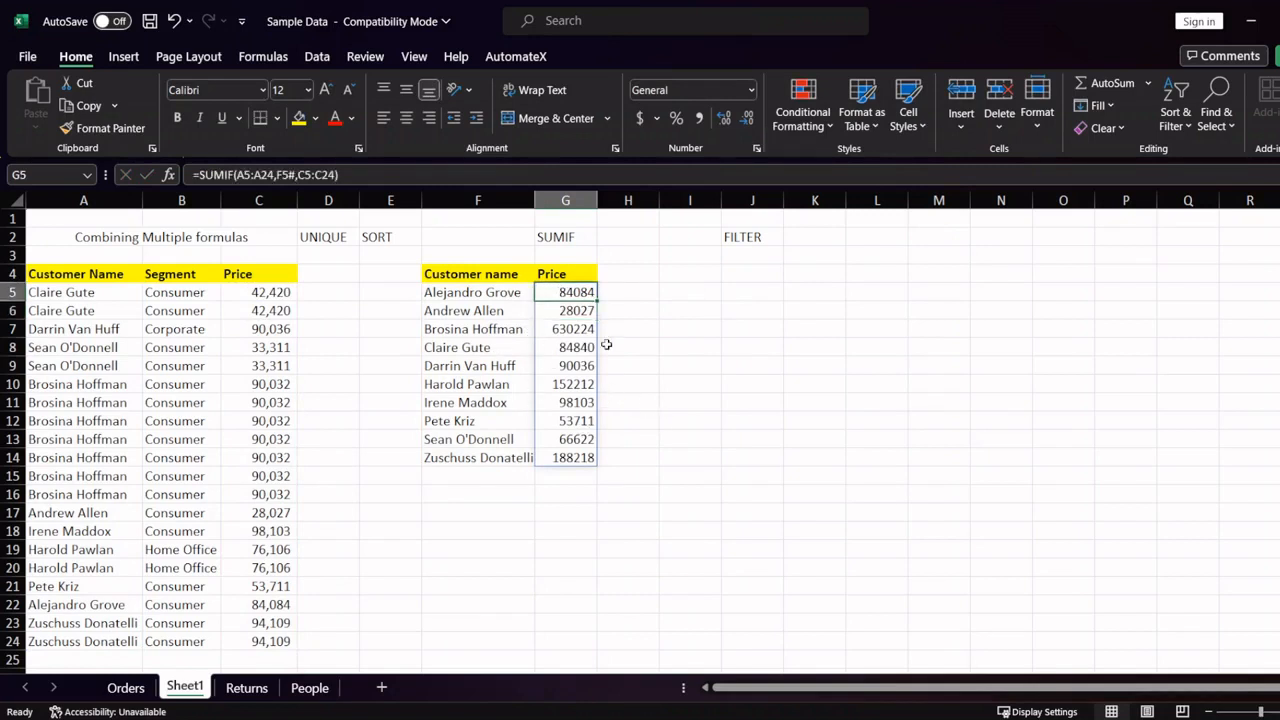
key(Right)
key(Left)
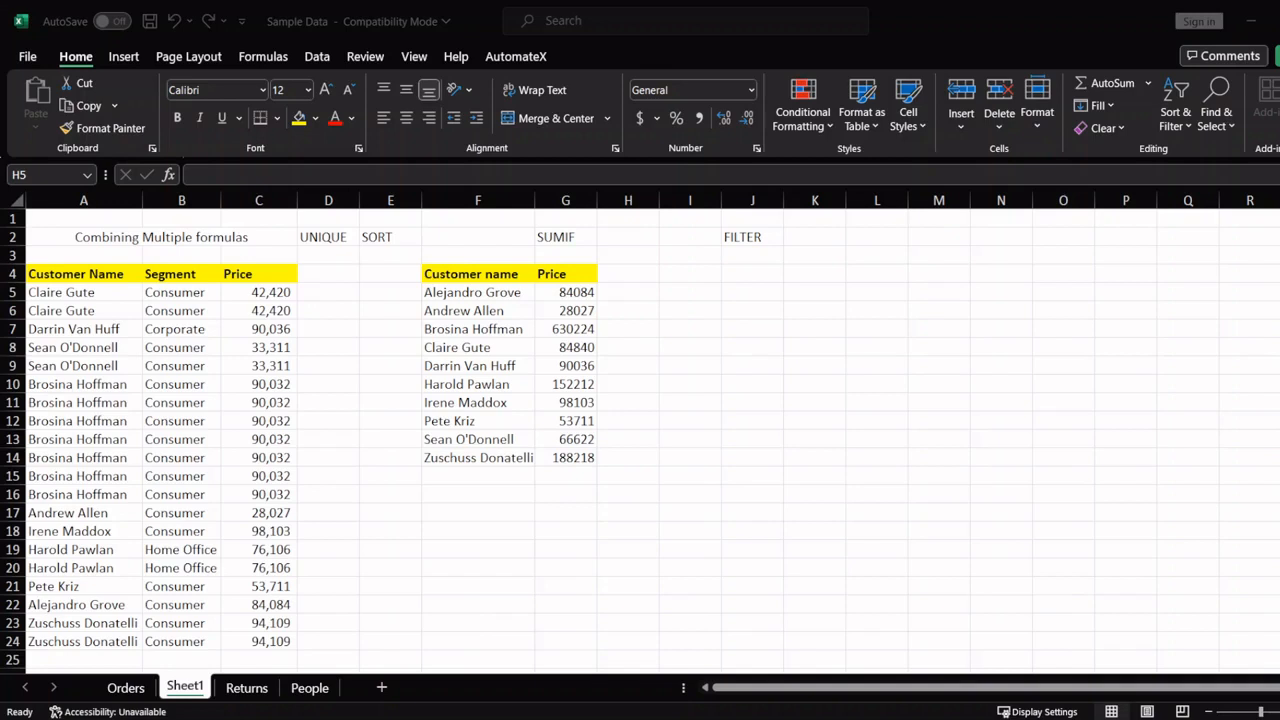
click(568, 295)
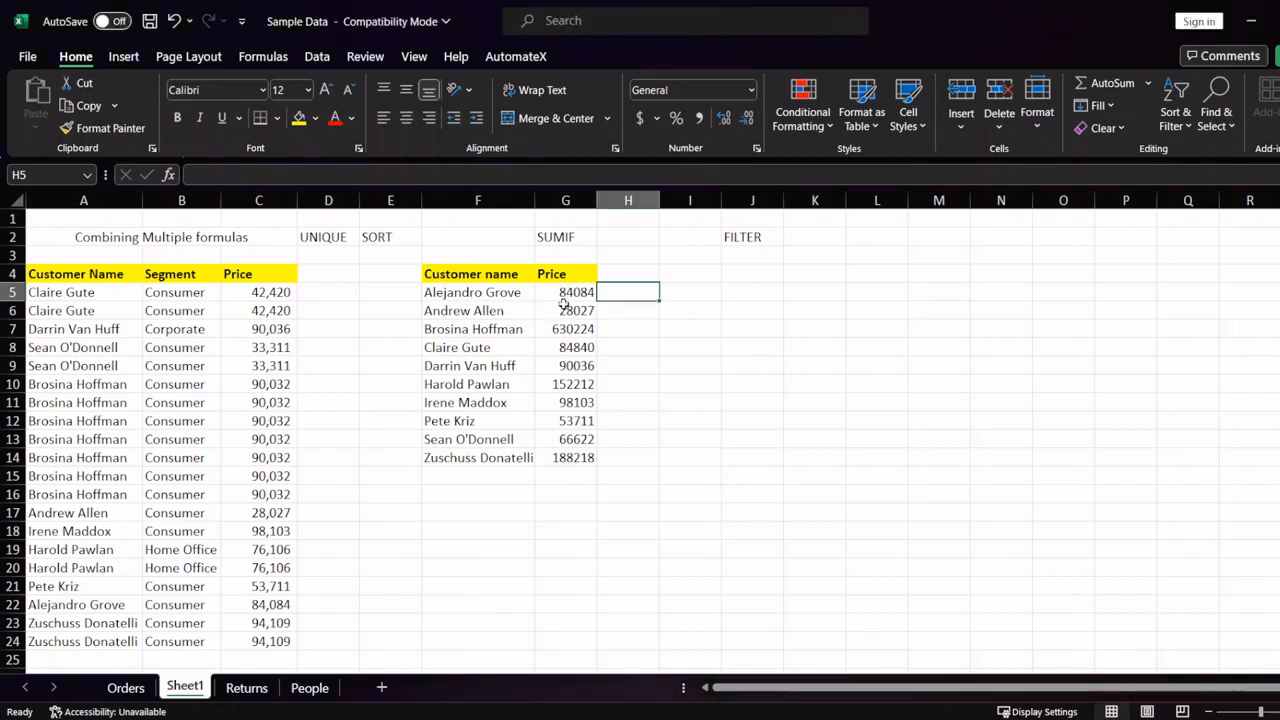
click(565, 297)
click(640, 294)
click(560, 293)
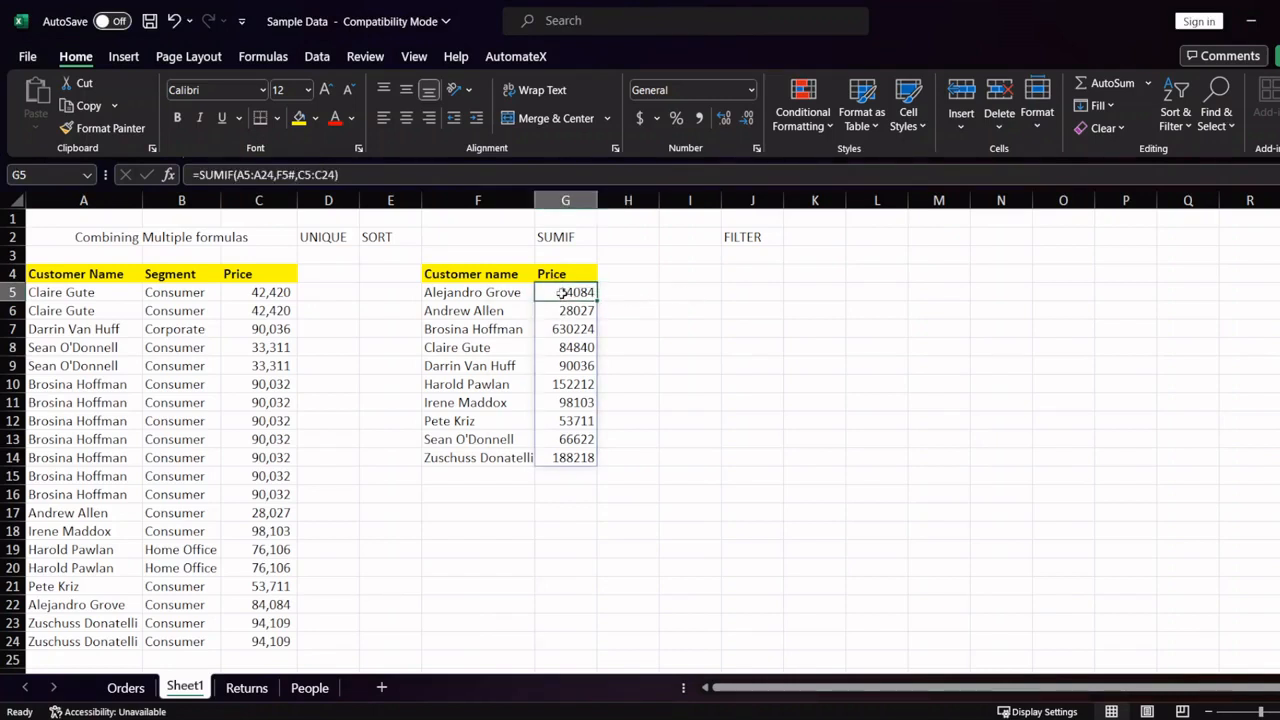
Step: Start a second SUMIF formula in I5 with the customer names A5:A24 as its range
click(686, 297)
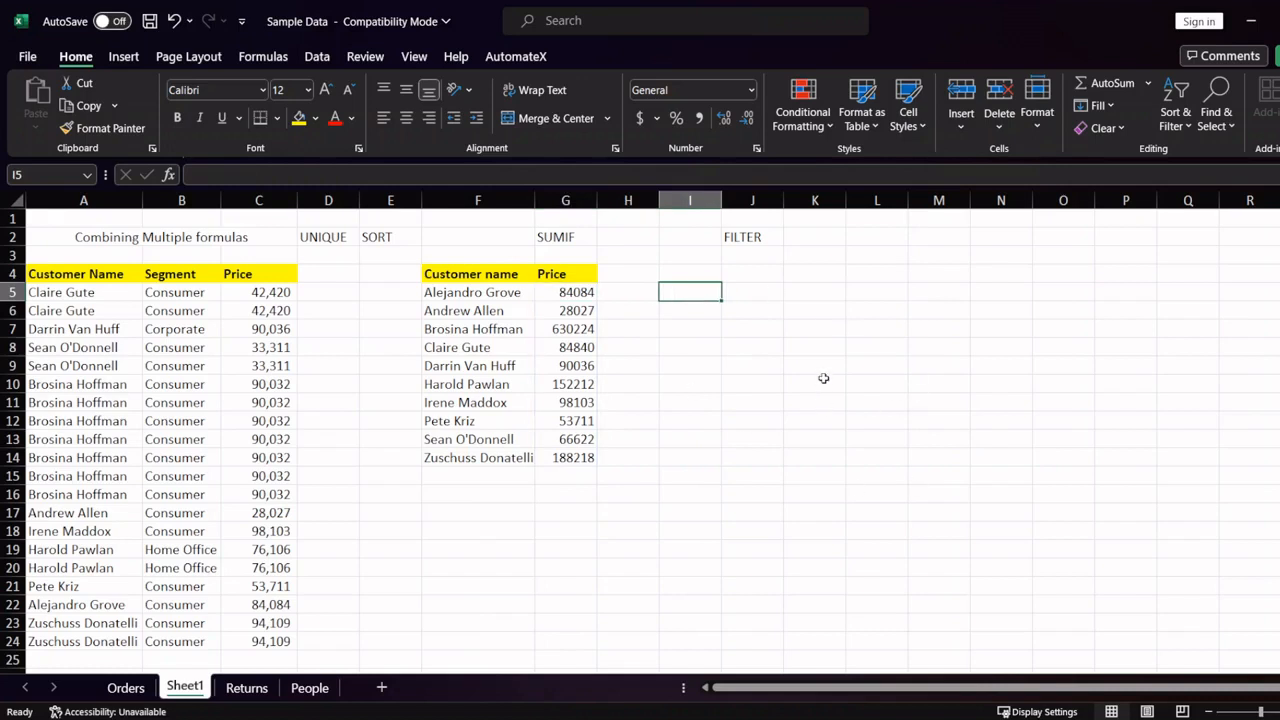
text(=SU)
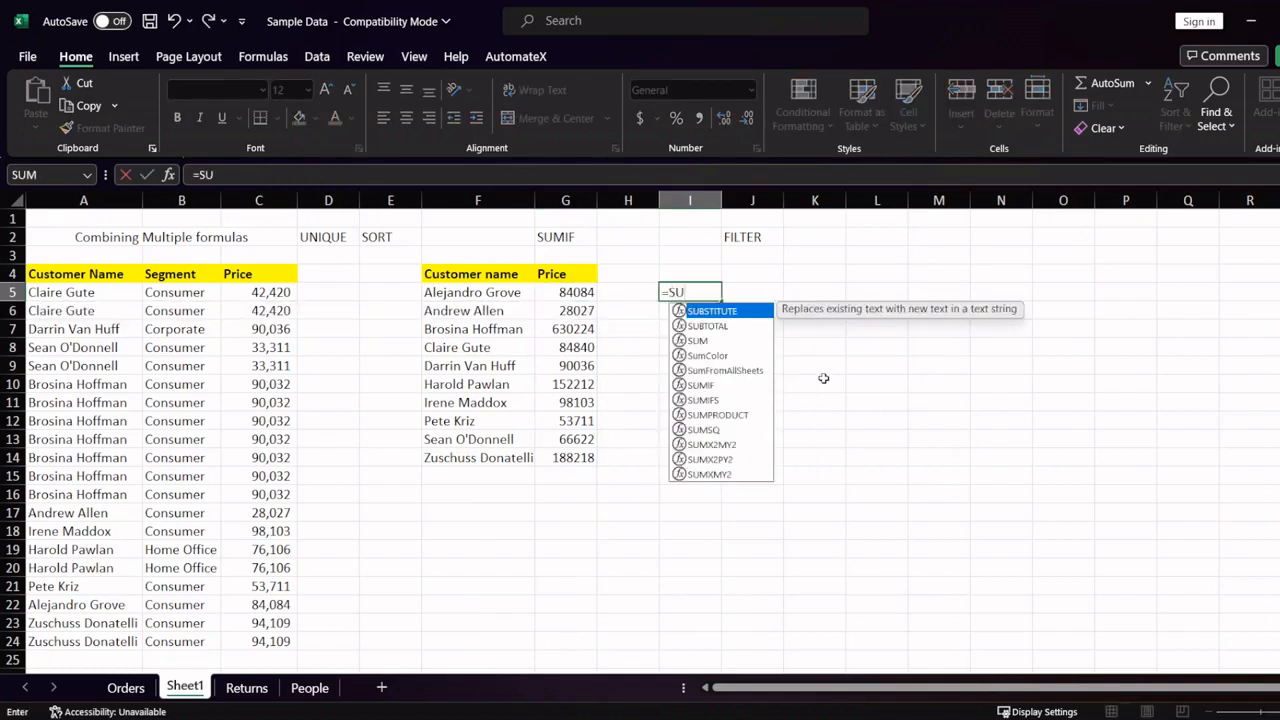
text(MIF()
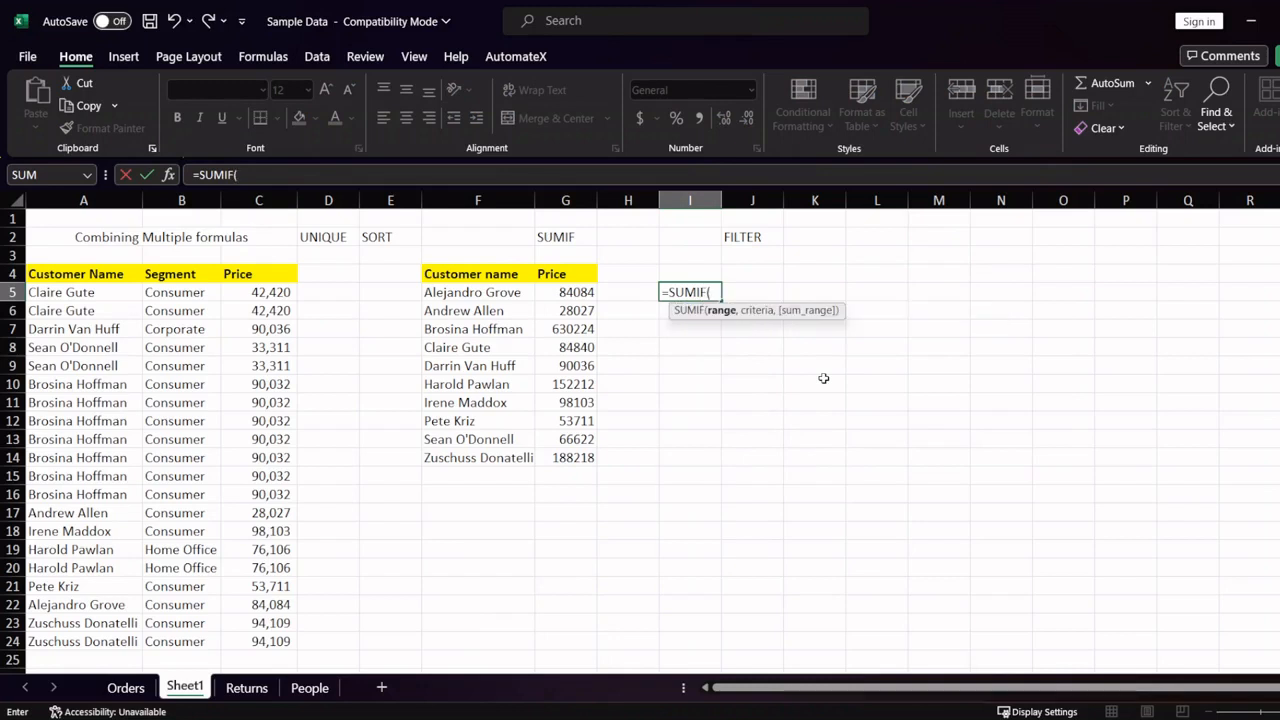
key(Left)
key(Left)
key(Left)
key(Left)
key(Left)
key(Left)
key(Left)
key(Left)
key(ctrl+shift+Down)
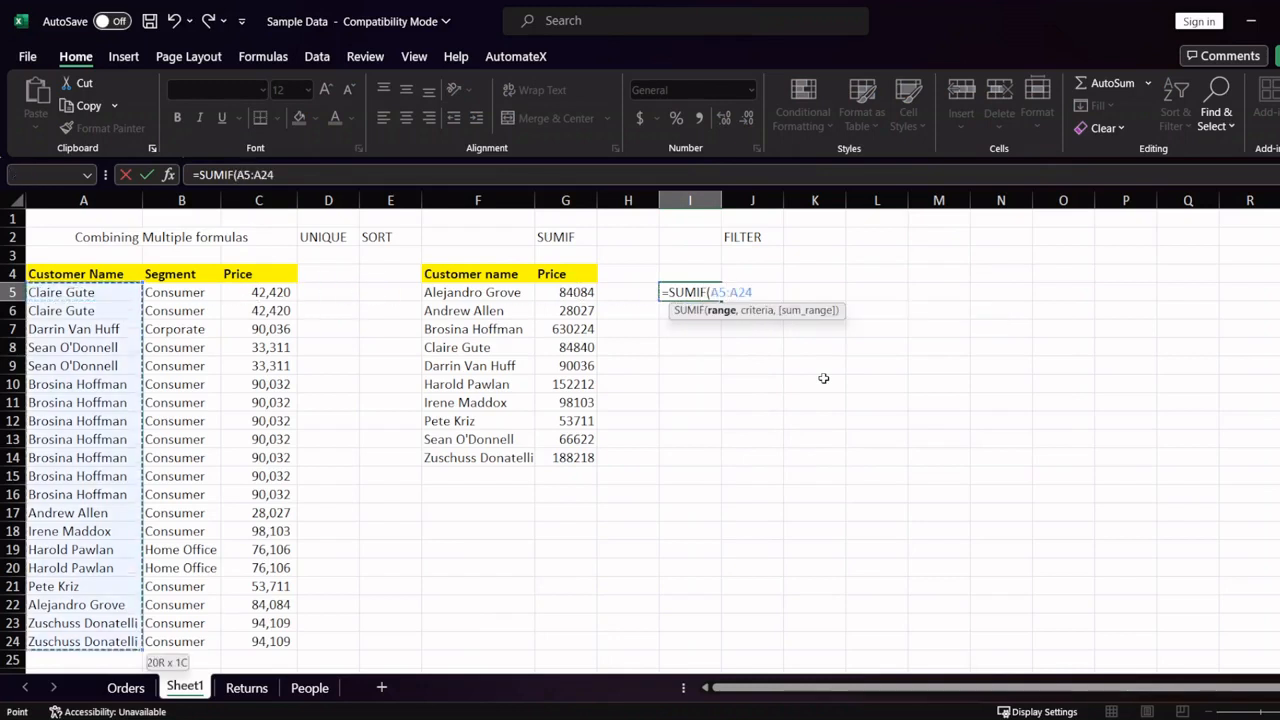
Step: Nest UNIQUE(A5:A24) as the criteria of the SUMIF formula in I5
text(,UNI)
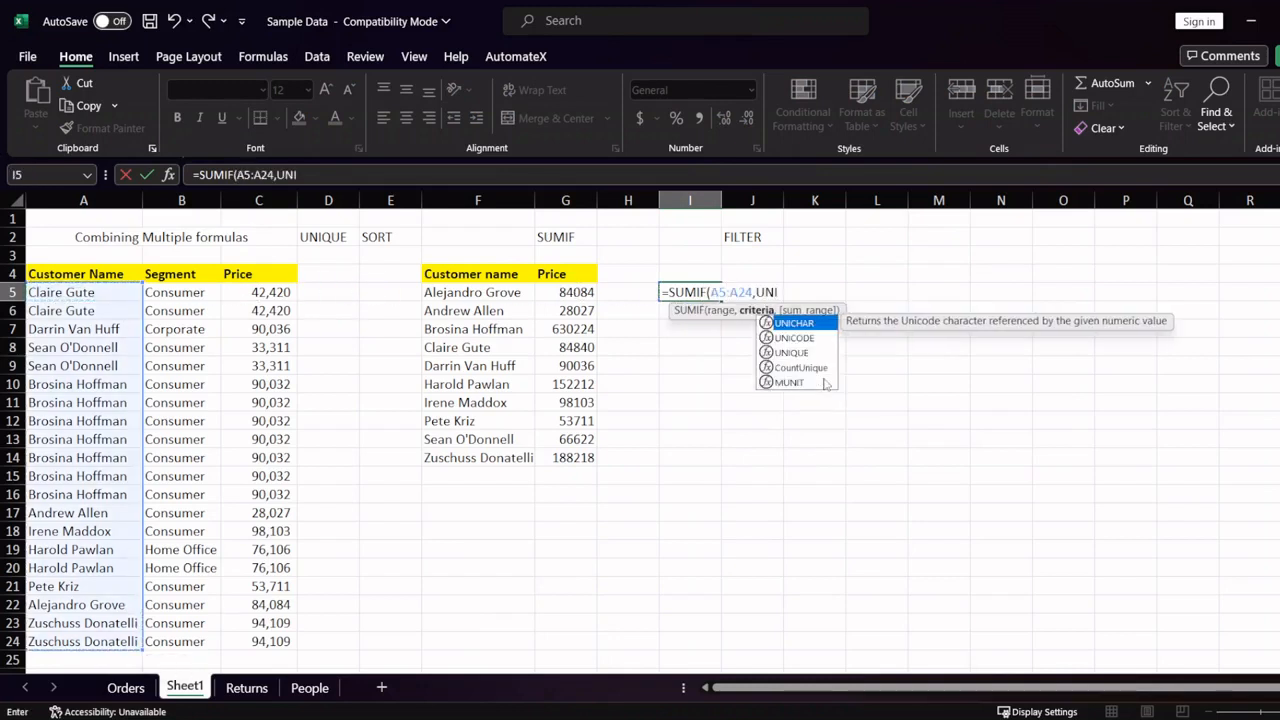
key(Down)
key(Down)
key(Tab)
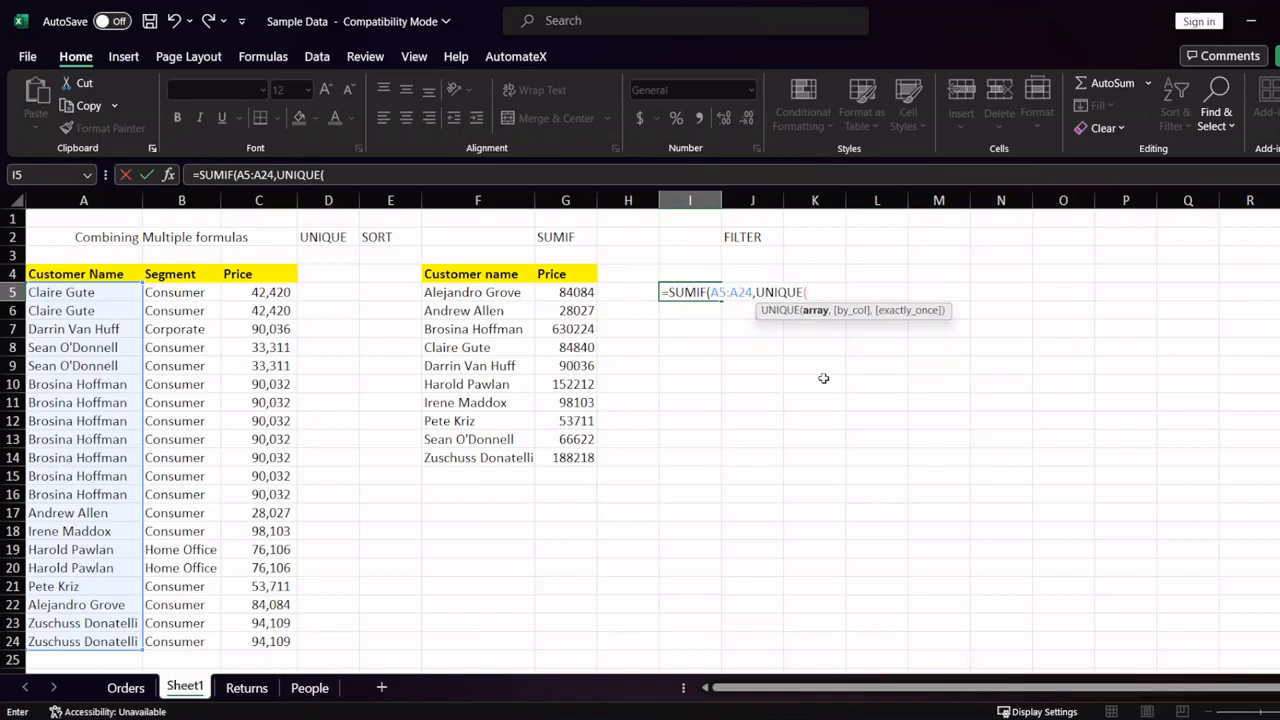
key(Left)
key(Home)
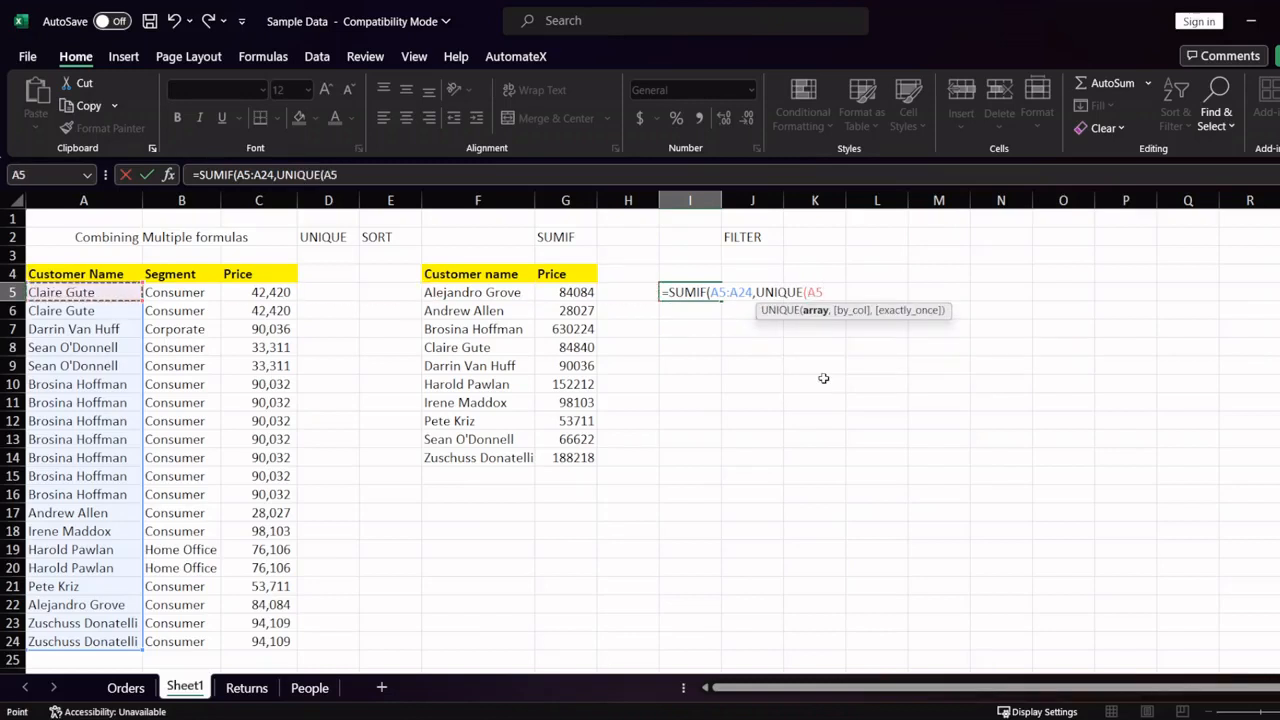
key(ctrl+shift+Down)
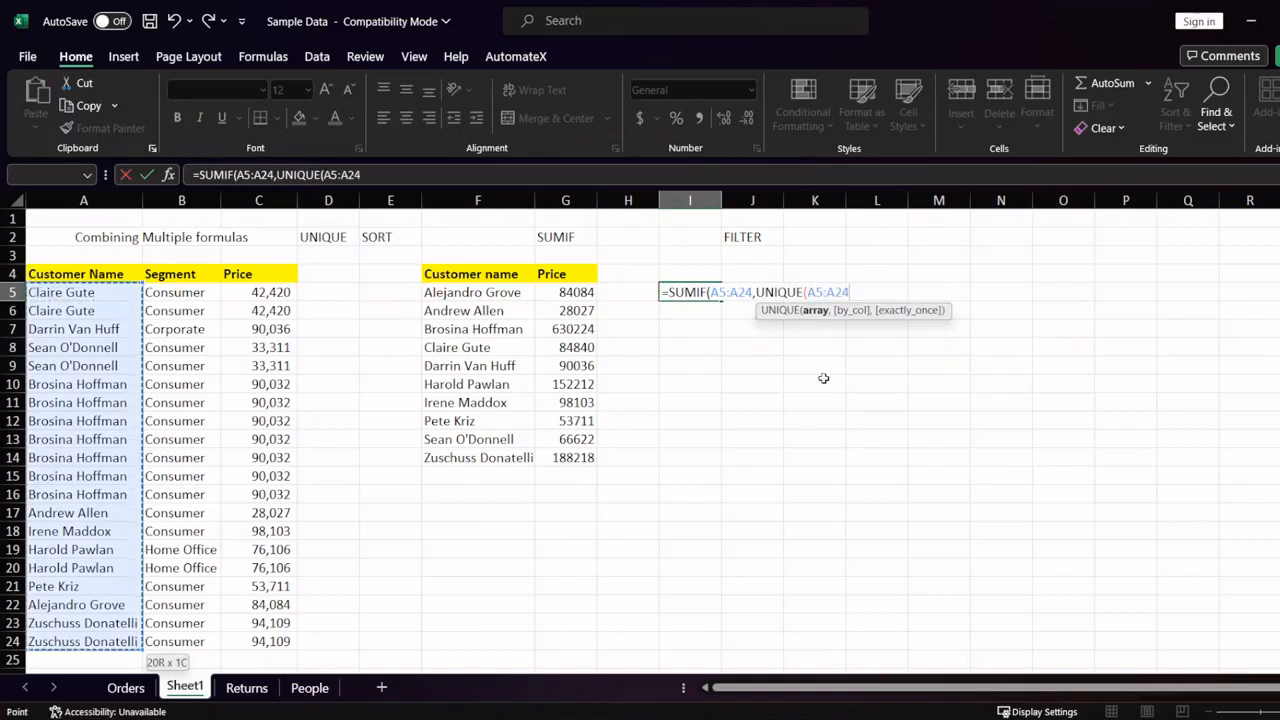
text(),)
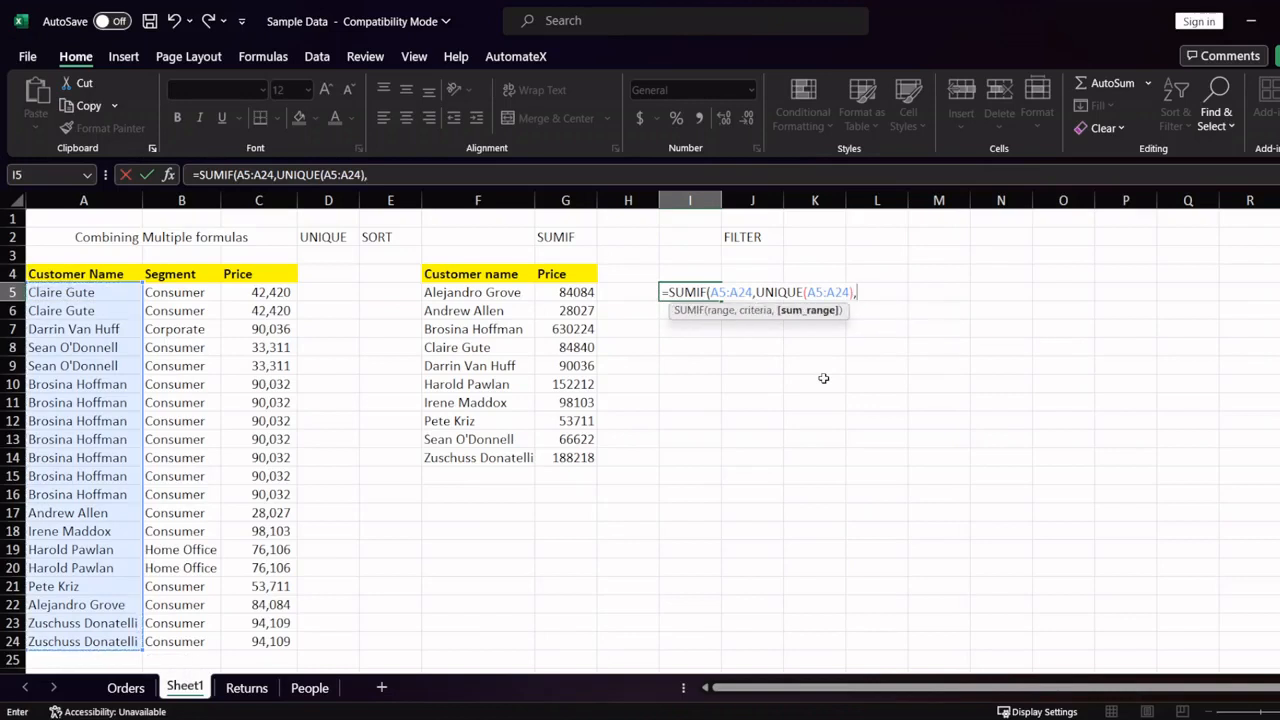
Step: Complete the I5 formula with prices C5:C24 as the sum range: =SUMIF(A5:A24,UNIQUE(A5:A24),C5:C24)
key(Left)
key(Left)
key(Left)
key(Left)
key(Left)
key(Left)
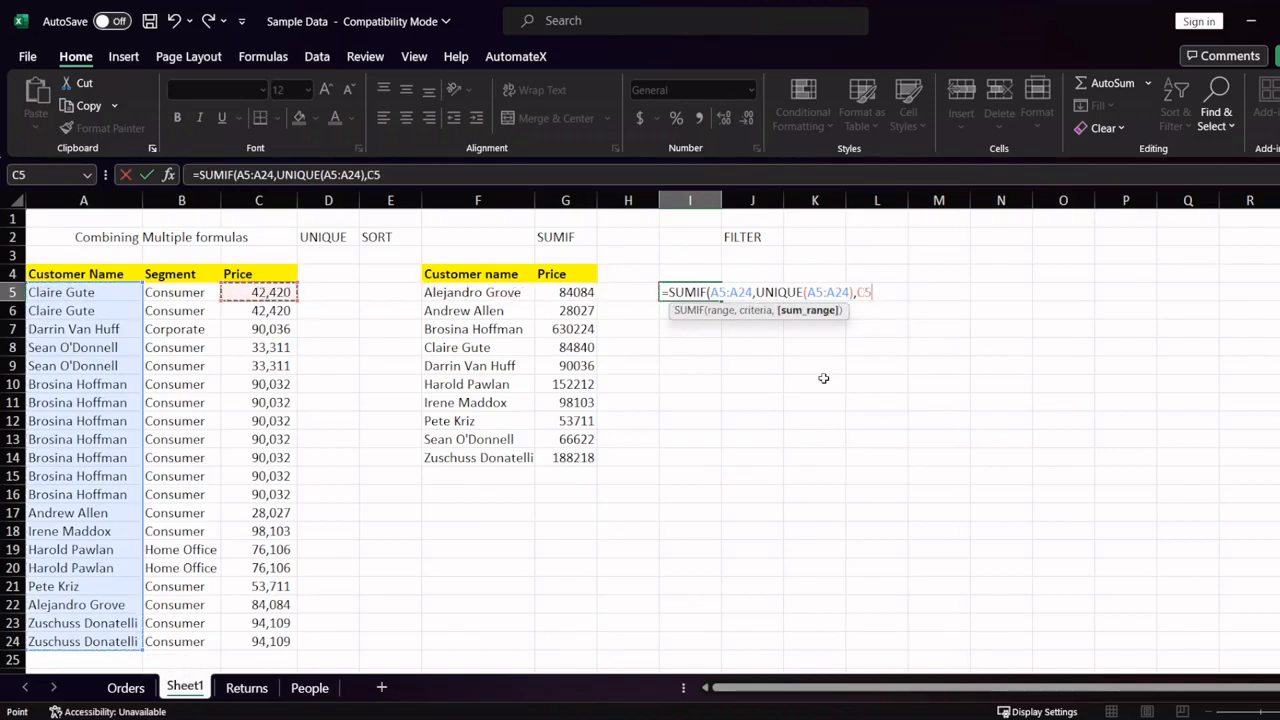
key(ctrl+shift+Down)
text())
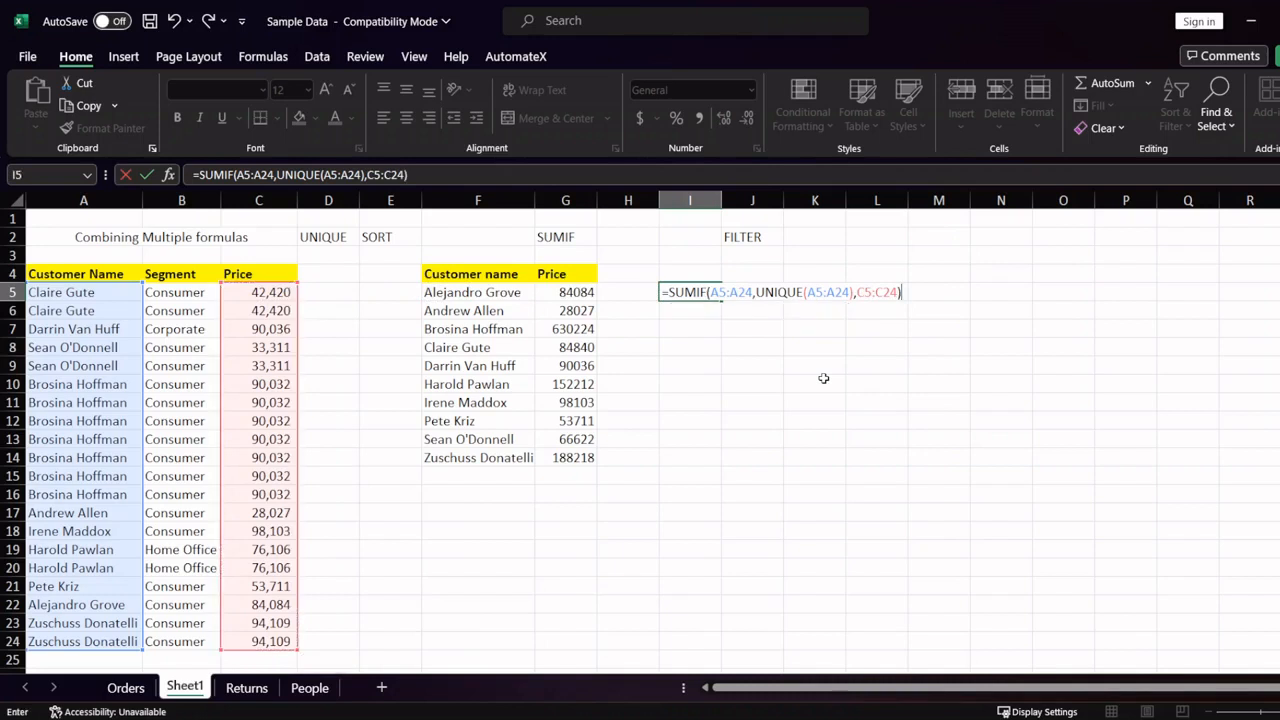
key(Return)
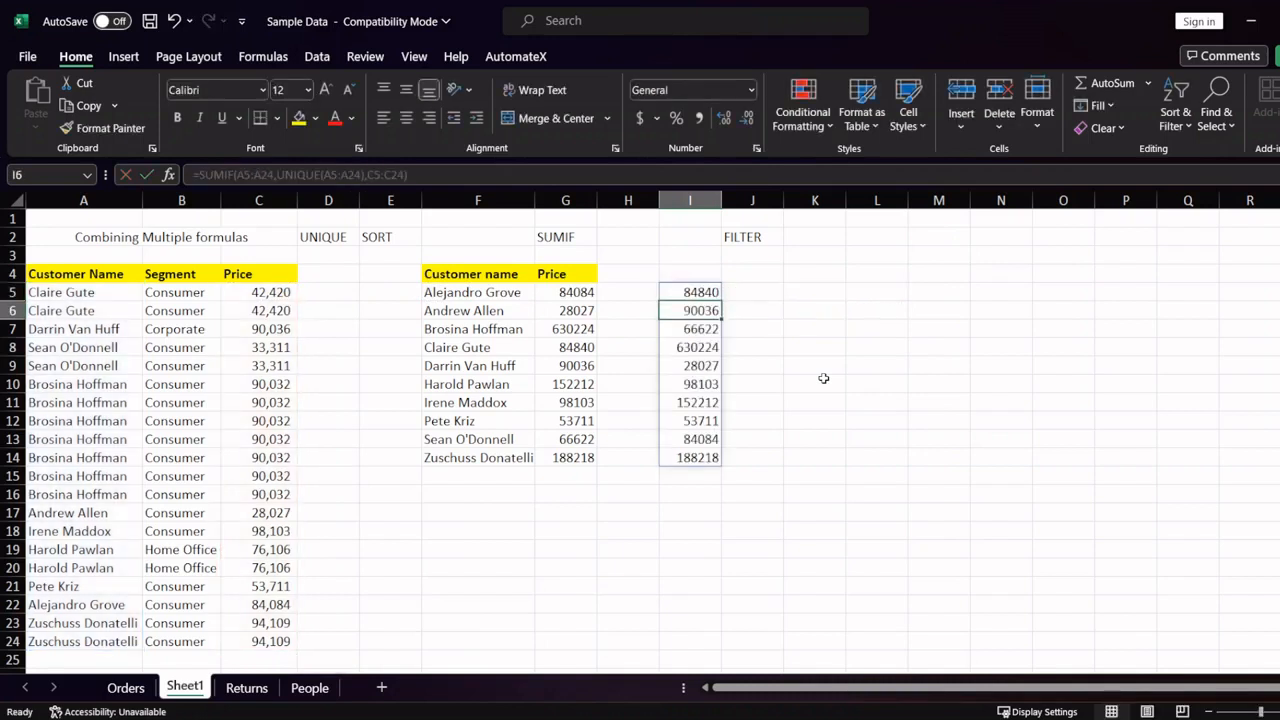
key(Up)
key(Left)
key(Left)
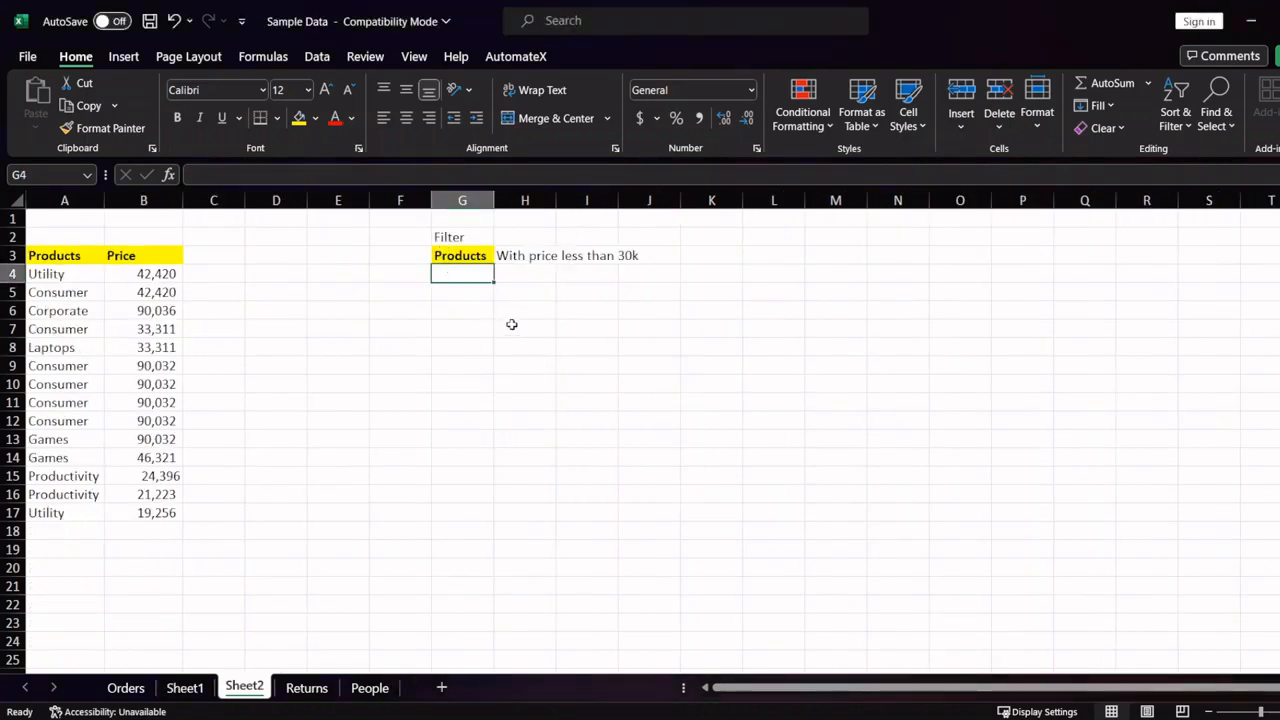
Step: Examine the Products and Price columns of the source table in Sheet2
key(Left)
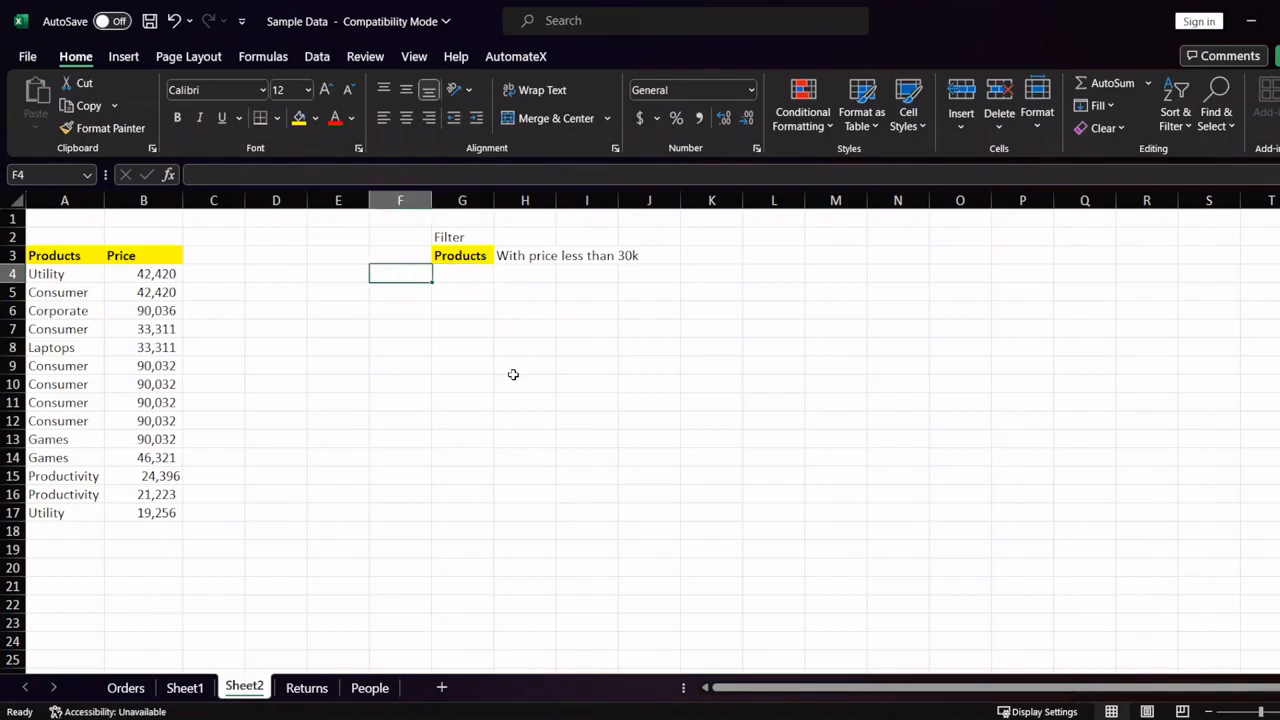
key(Left)
key(Left)
key(Left)
key(Left)
key(Left)
key(Up)
key(Right)
key(Left)
key(Down)
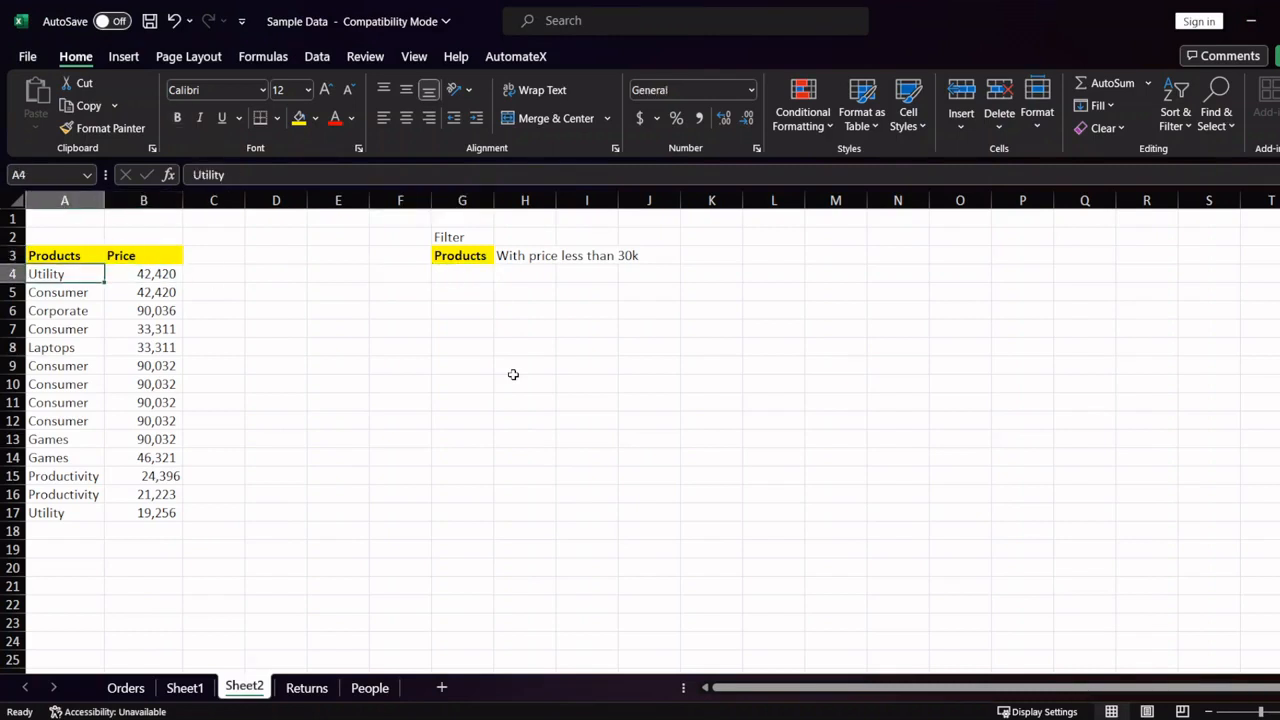
Step: Start a FILTER formula in G4 with the product names A4:A17 as its array
key(Right)
key(Right)
key(Right)
key(Right)
key(Right)
key(Right)
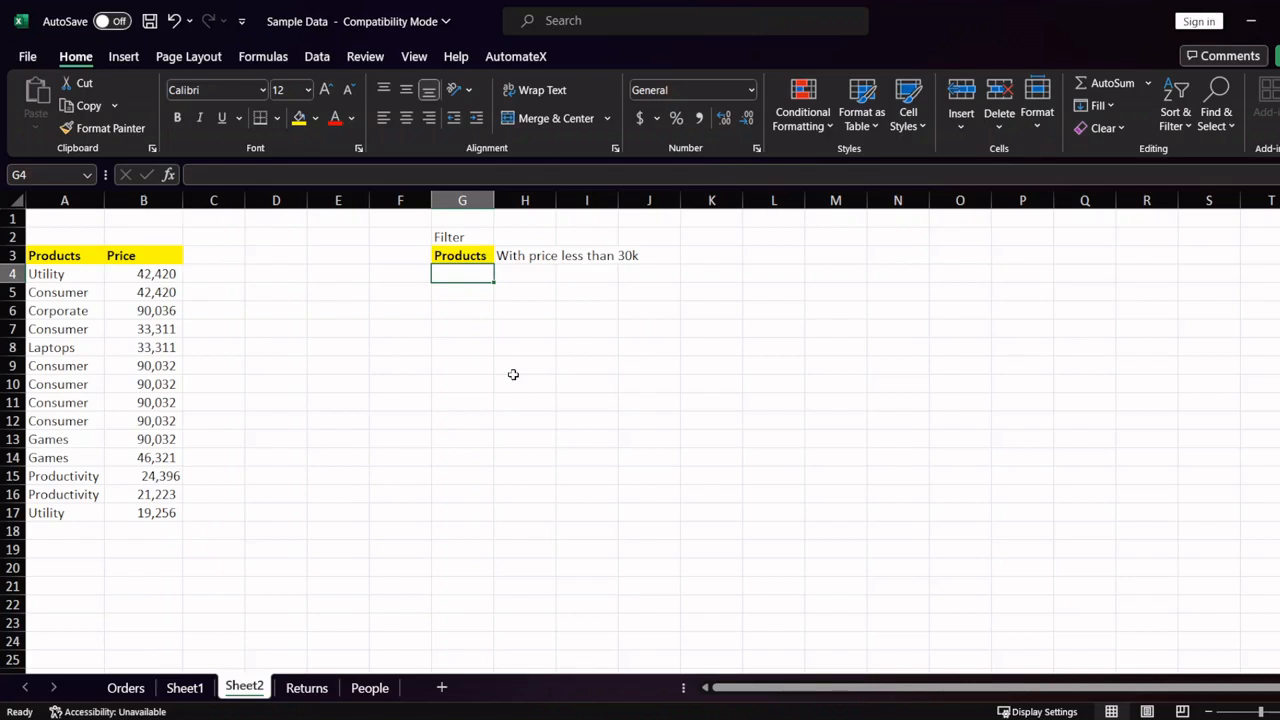
text(=fil)
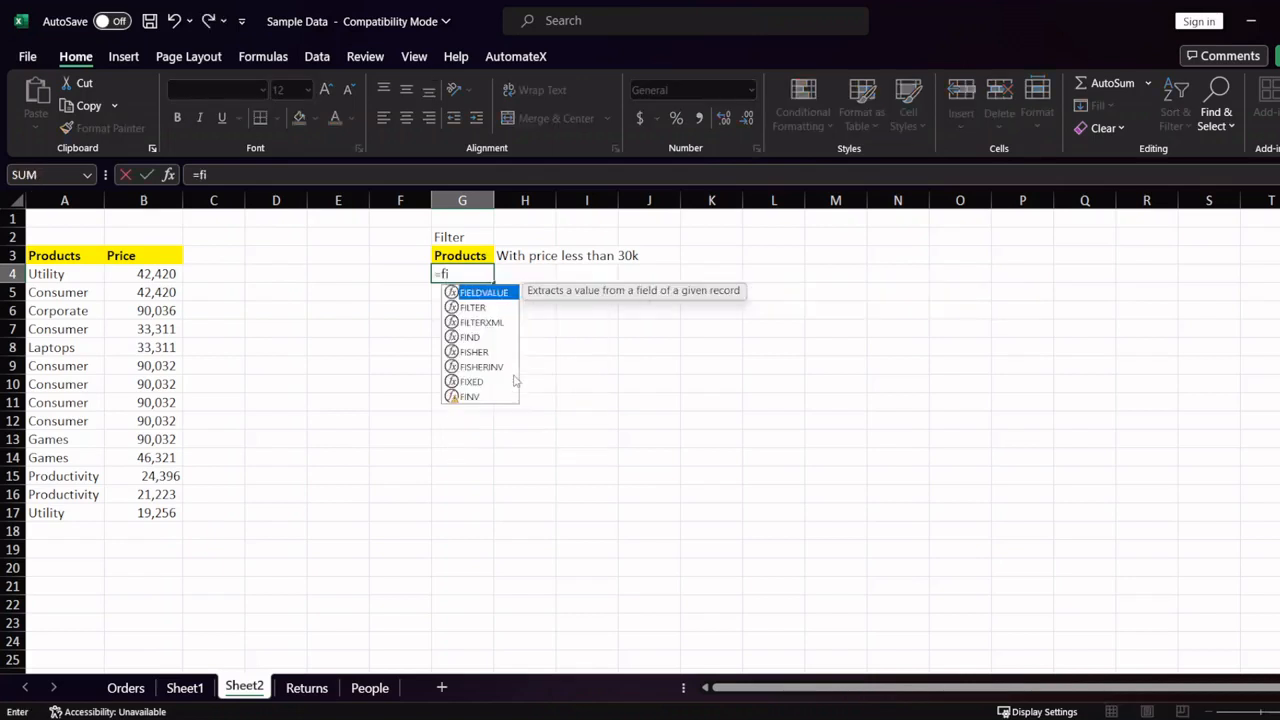
key(Tab)
key(Left)
key(Left)
key(Left)
key(Left)
key(Left)
key(Left)
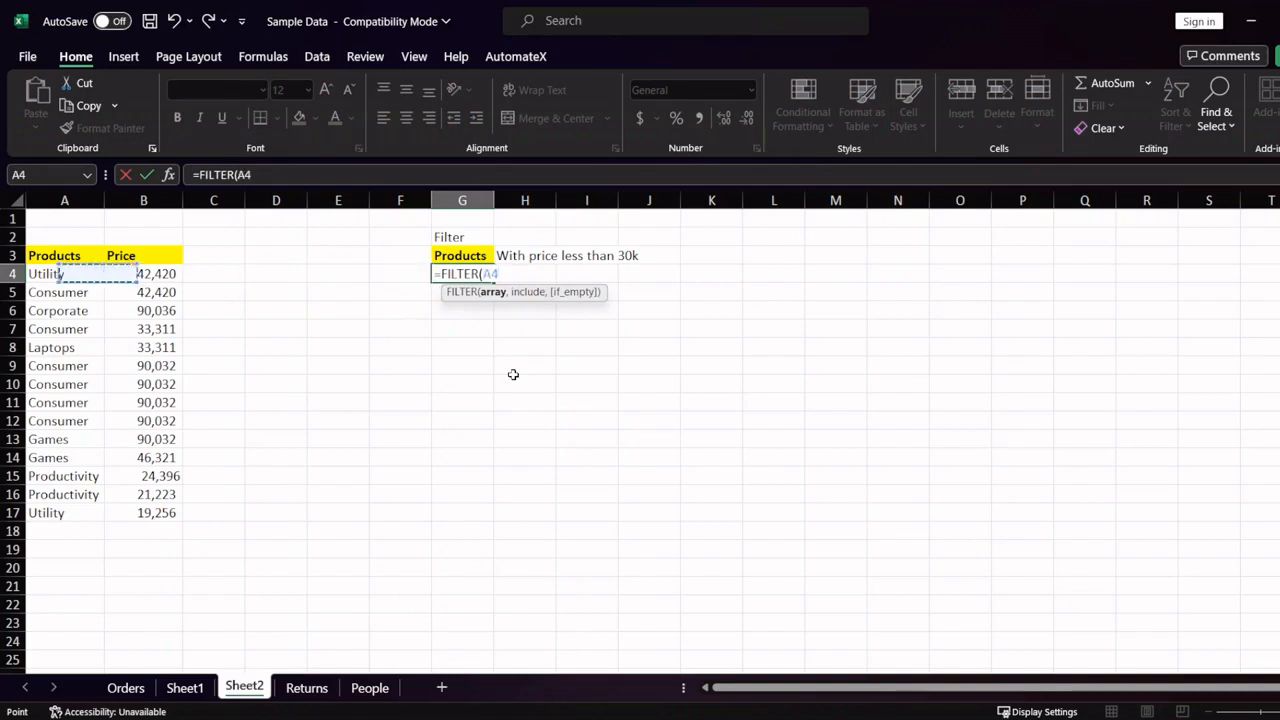
key(ctrl+shift+Down)
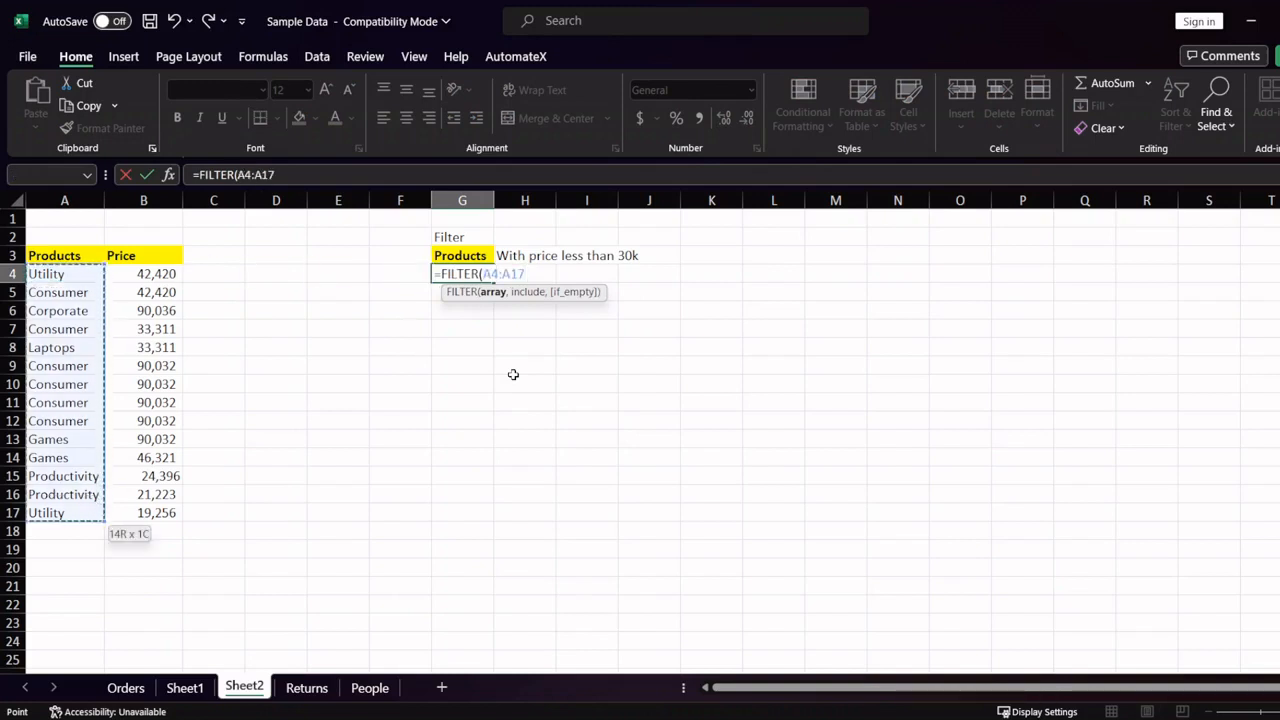
Step: Complete the G4 formula with the condition that prices are below 30000: =FILTER(A4:A17,B4:B17<30000)
text(,)
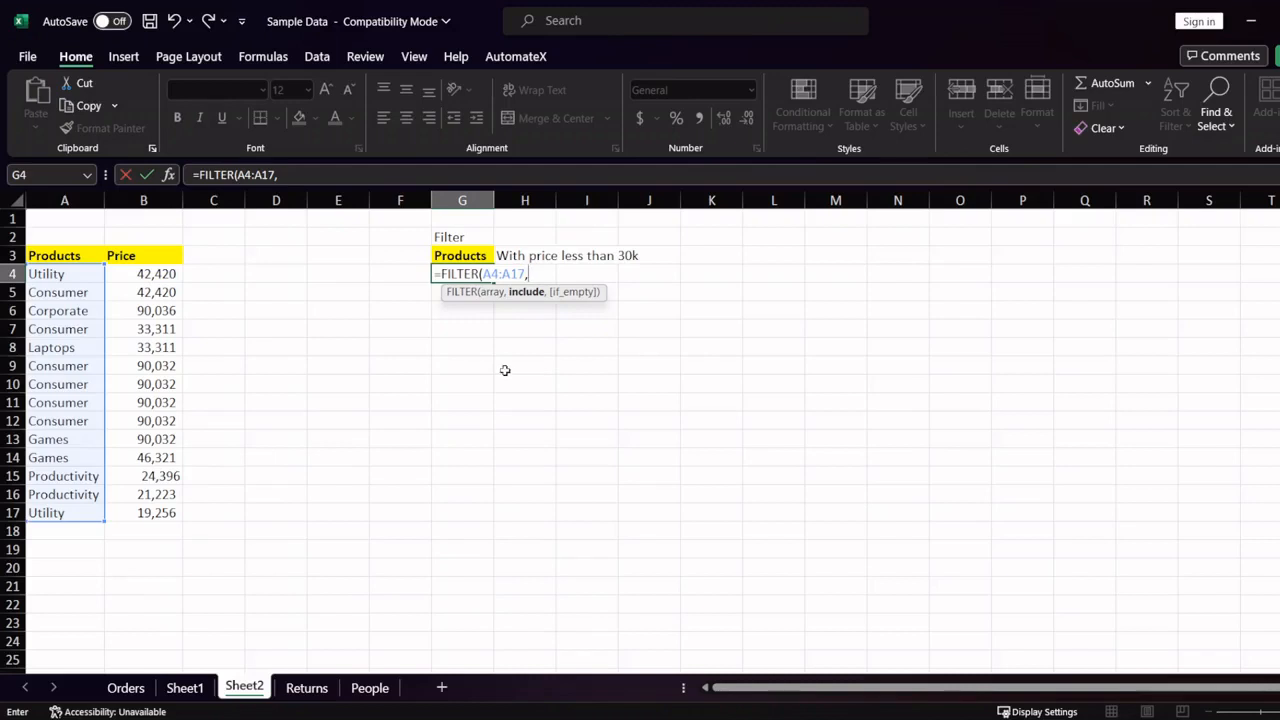
drag(158, 278, 160, 514)
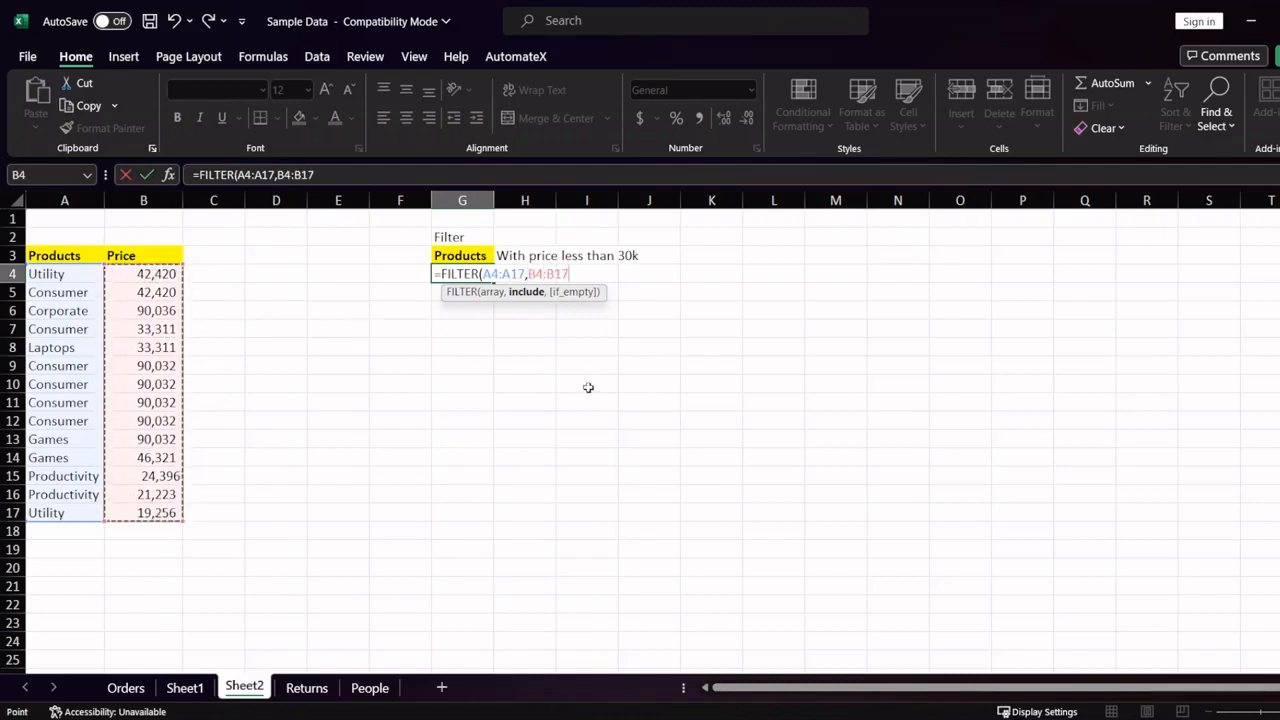
text(<)
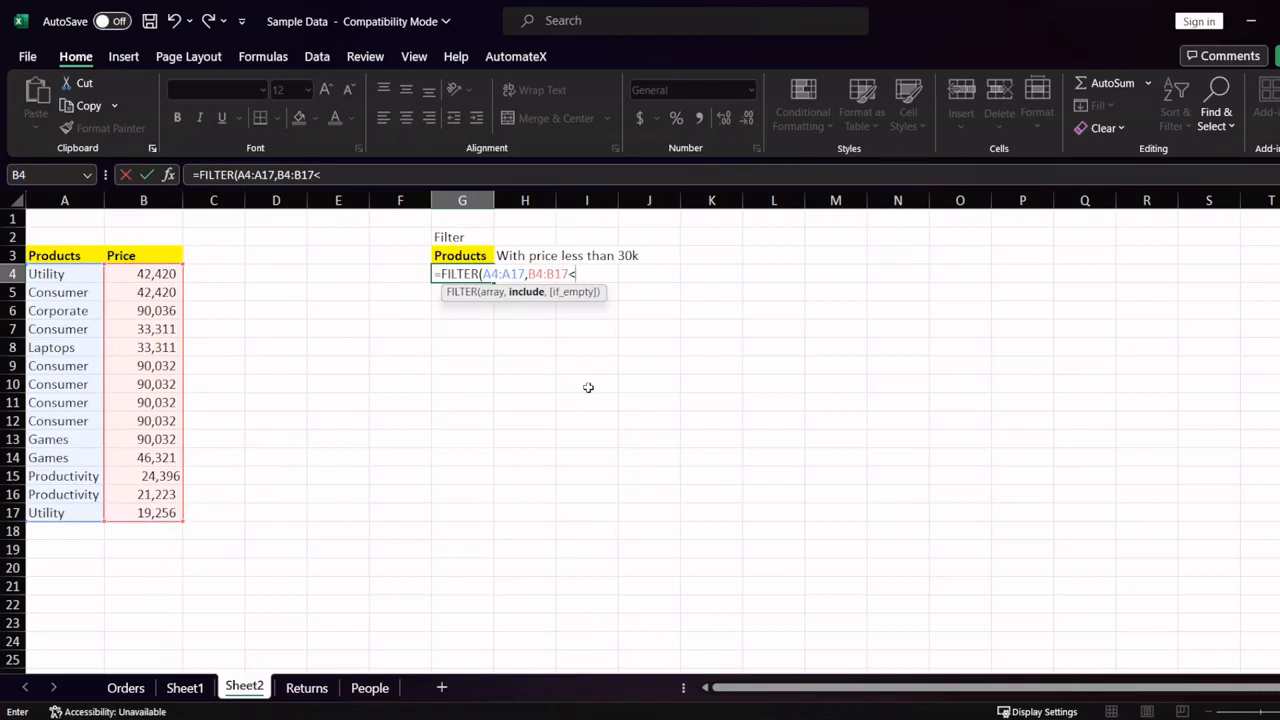
text(30000)
text())
key(Return)
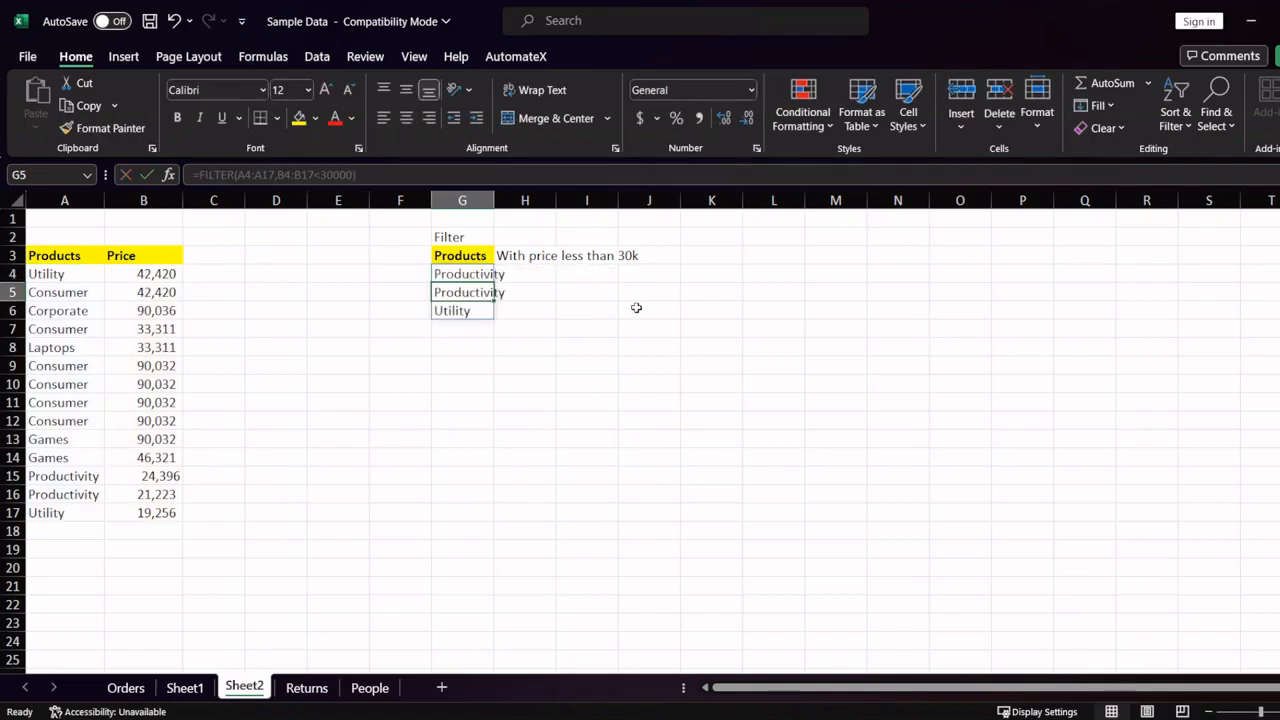
Step: Fit column G's width to its contents and compare the filtered products with their source rows and prices
key(Up)
double_click(494, 200)
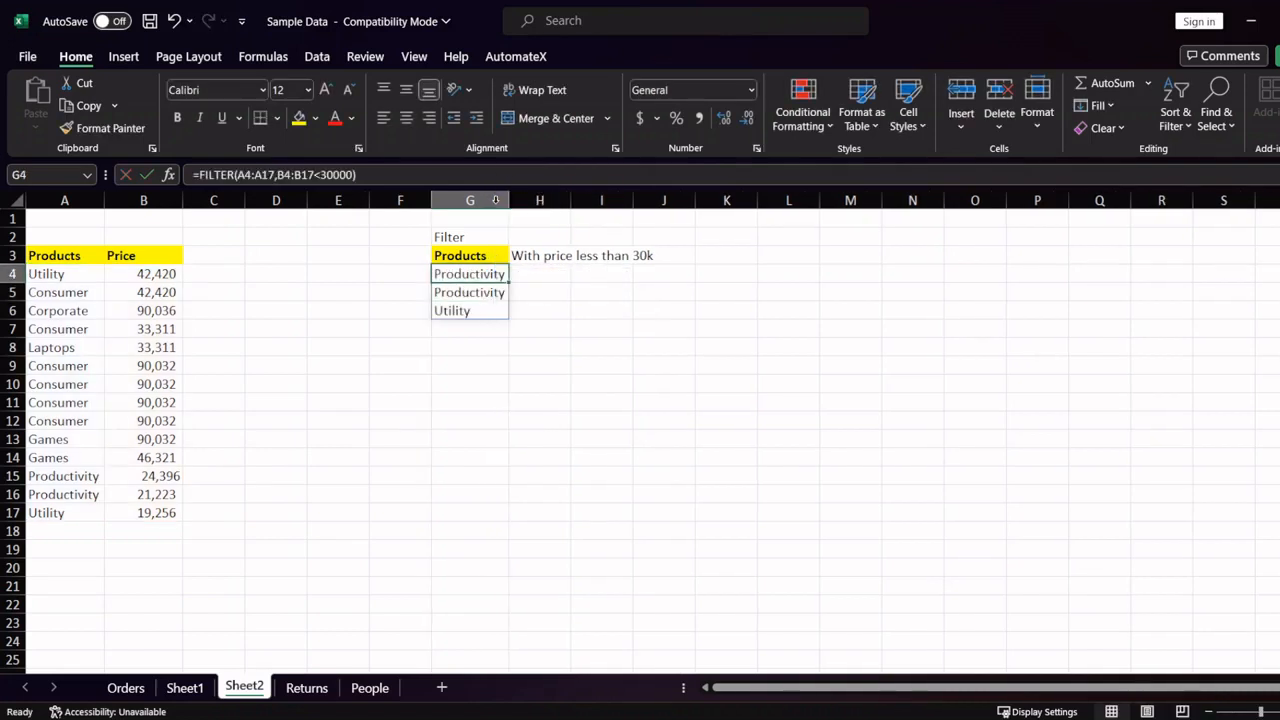
click(494, 294)
click(481, 316)
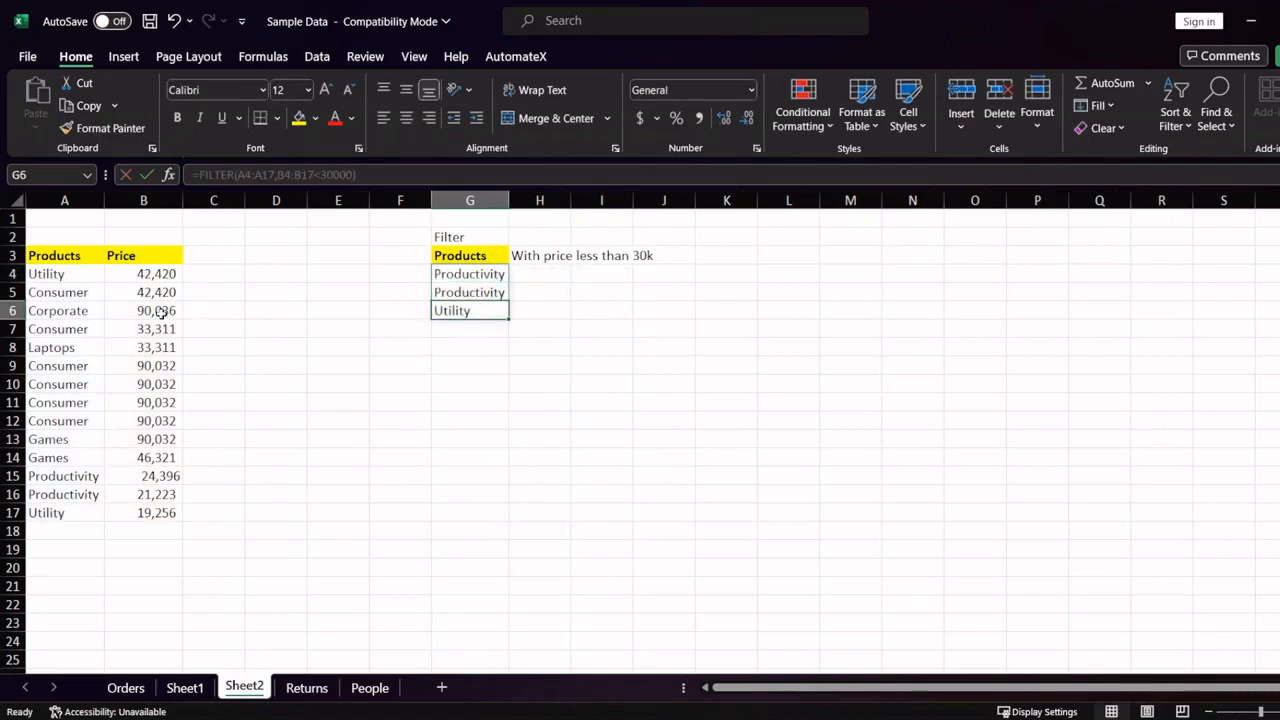
click(68, 513)
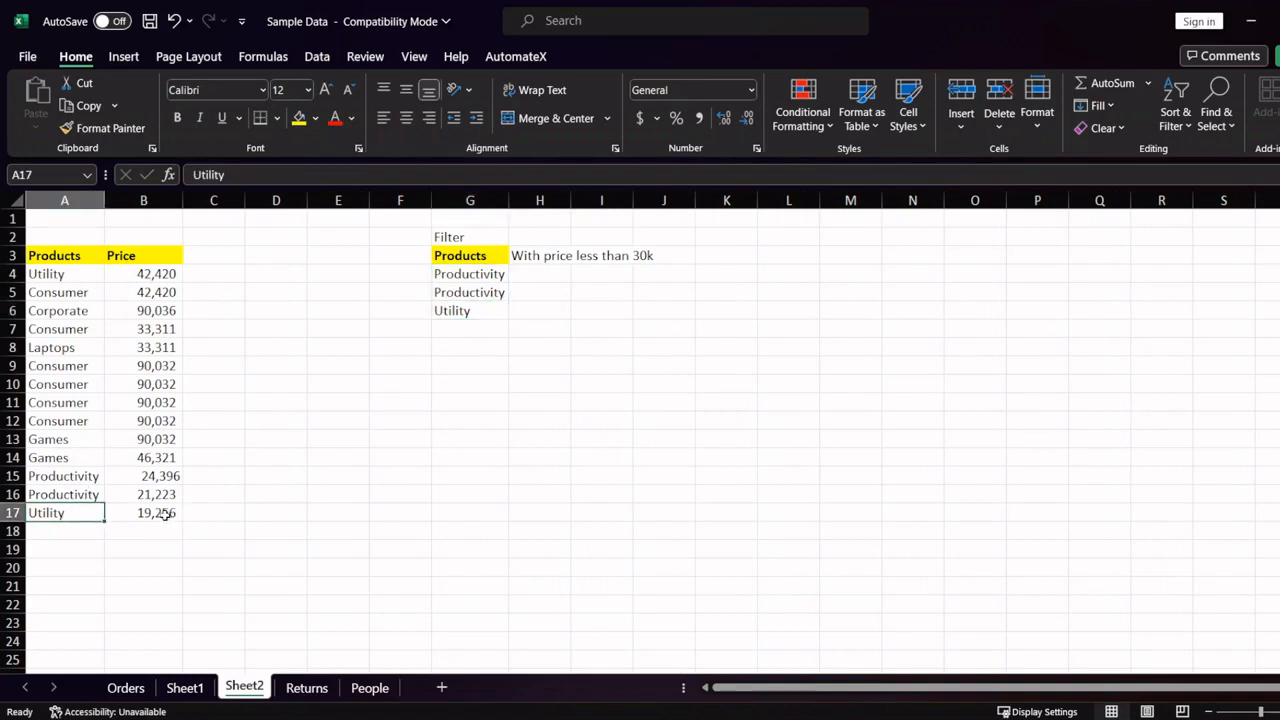
click(158, 513)
click(101, 478)
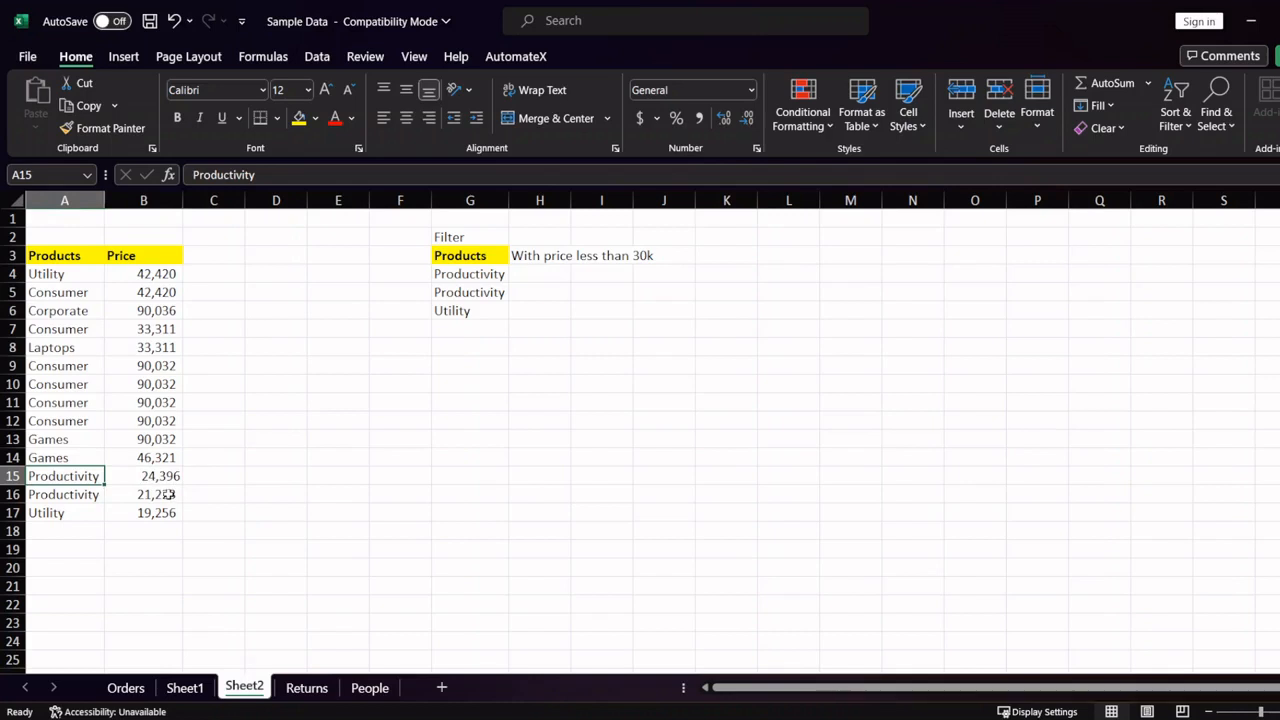
click(460, 280)
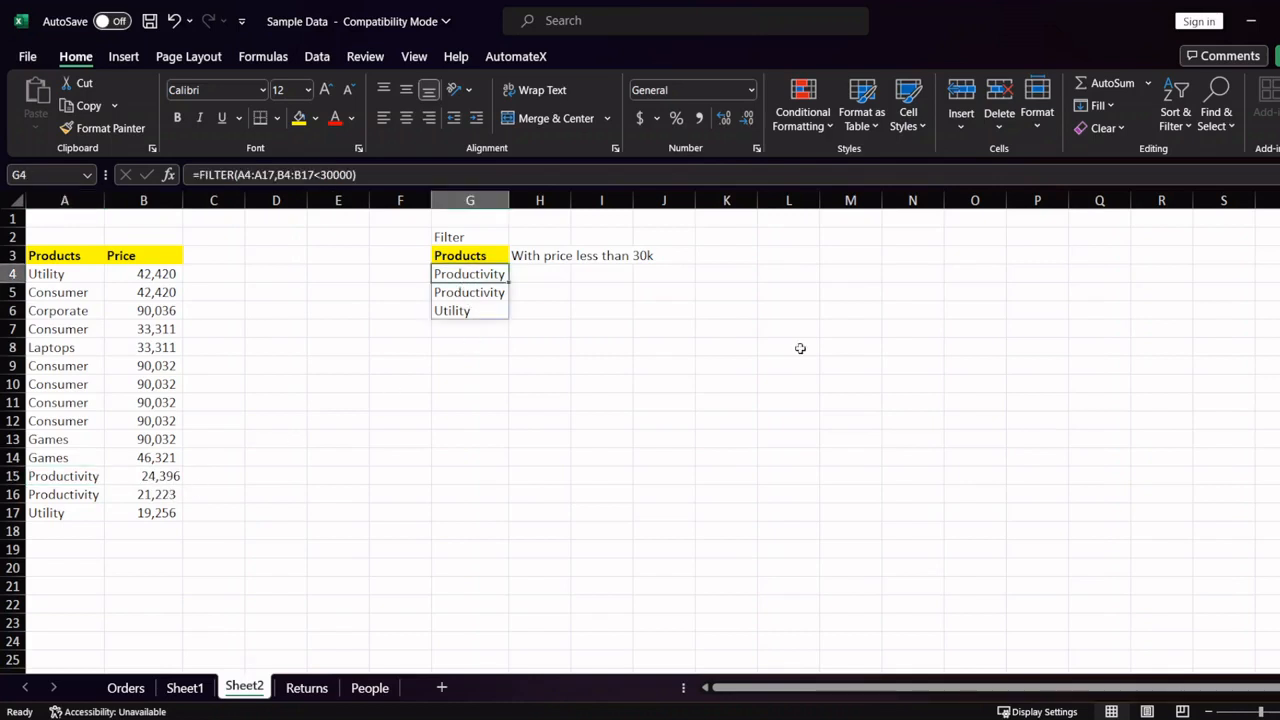
Step: Clear the FILTER formula and its results from G4:G6
key(Right)
key(Left)
key(shift+Down)
key(shift+Down)
key(Delete)
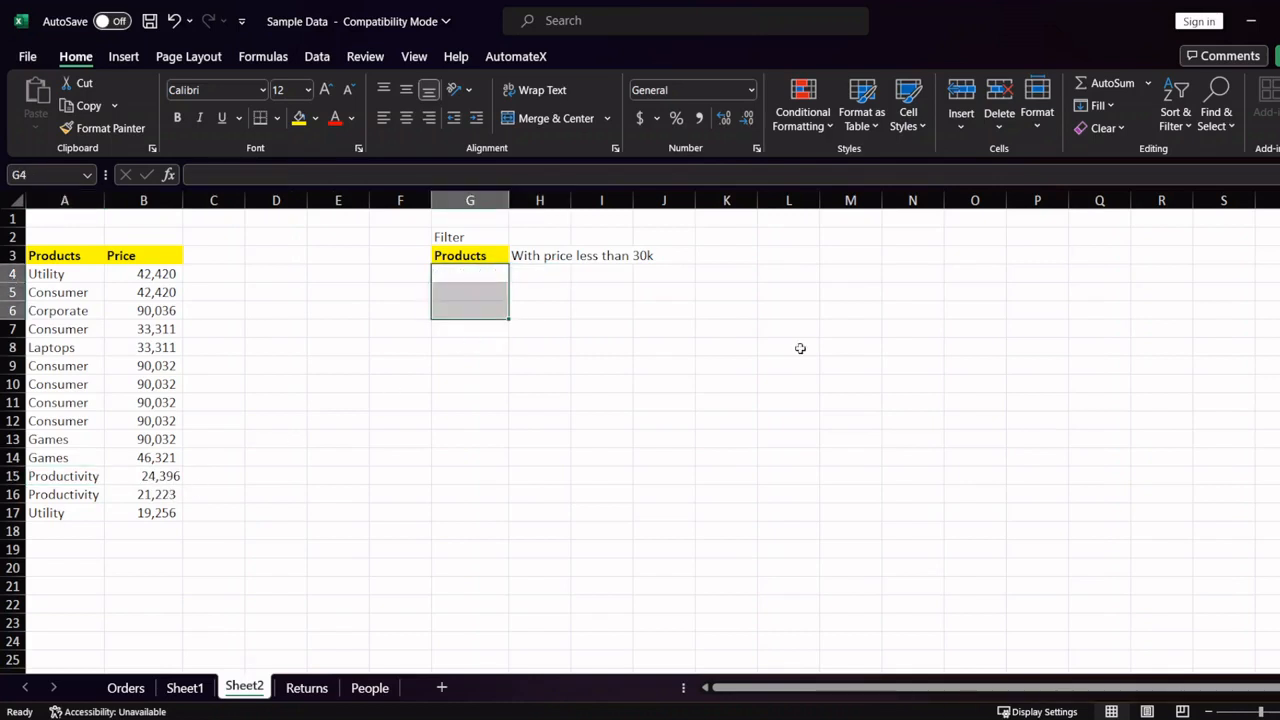
Step: Start a new FILTER formula in the emptied cell G4, using product names A4:A17 as the array
text(=filte)
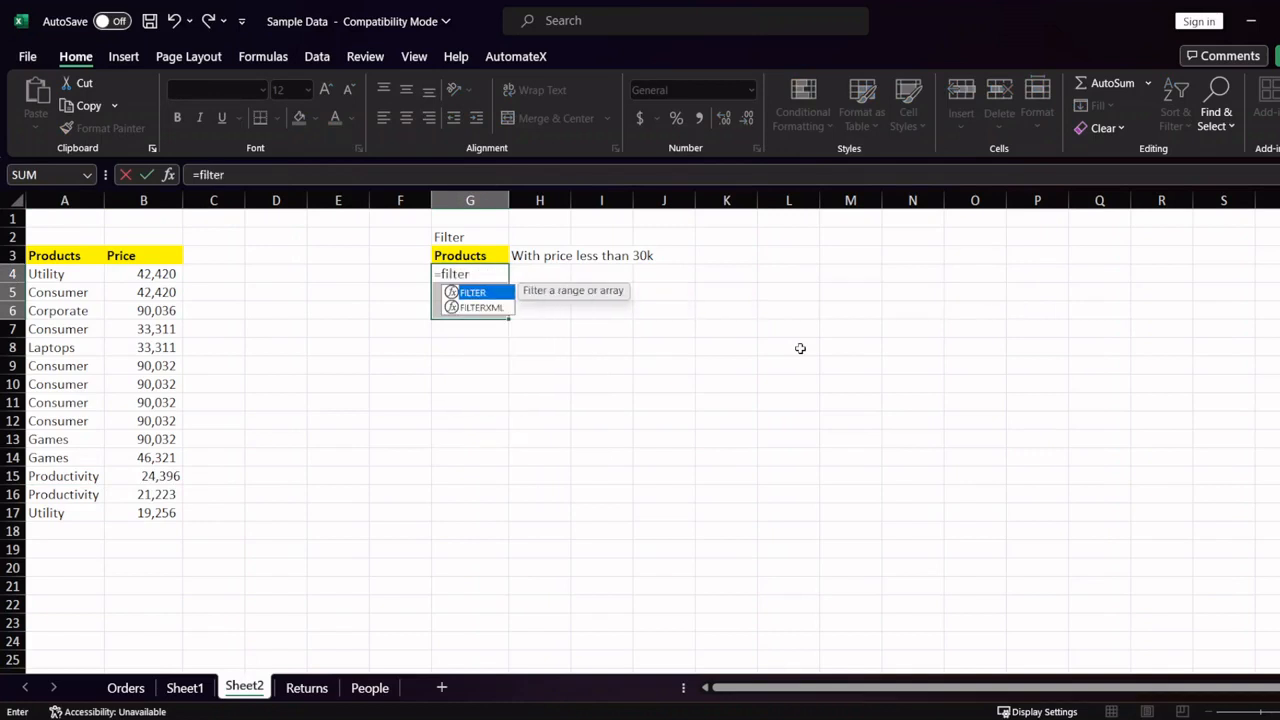
text(r)
key(Tab)
key(Left)
key(Left)
key(Left)
key(Left)
key(Left)
key(Left)
key(ctrl+shift+Down)
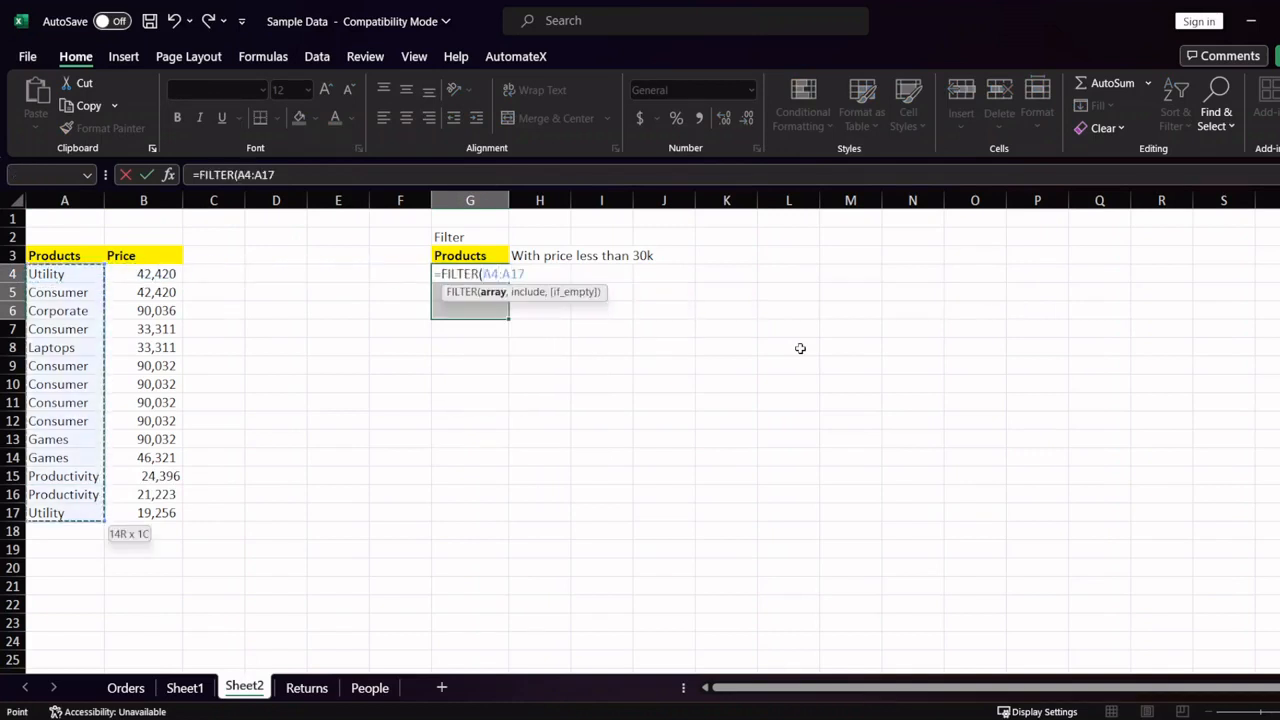
Step: Complete the G4 formula with the condition that prices exceed 50000: =FILTER(A4:A17,B4:B17>50000)
text(,)
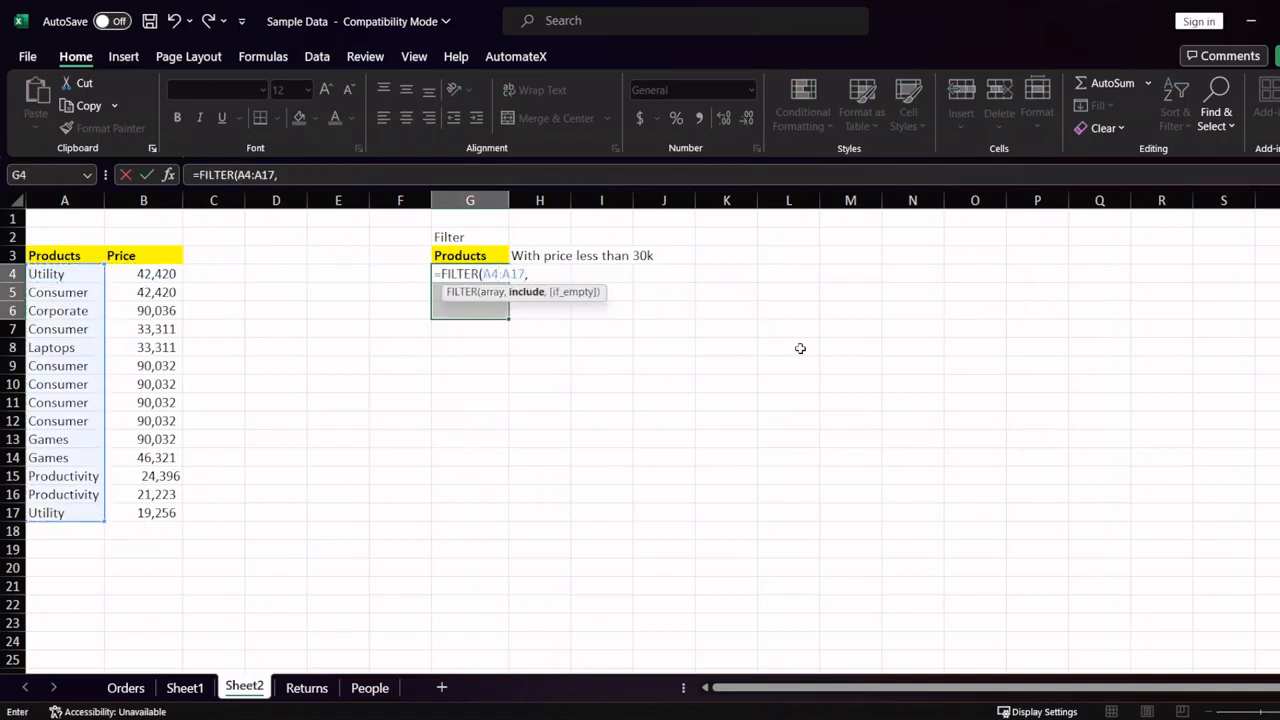
key(Left)
key(Left)
key(Left)
key(Left)
key(Left)
key(ctrl+shift+Down)
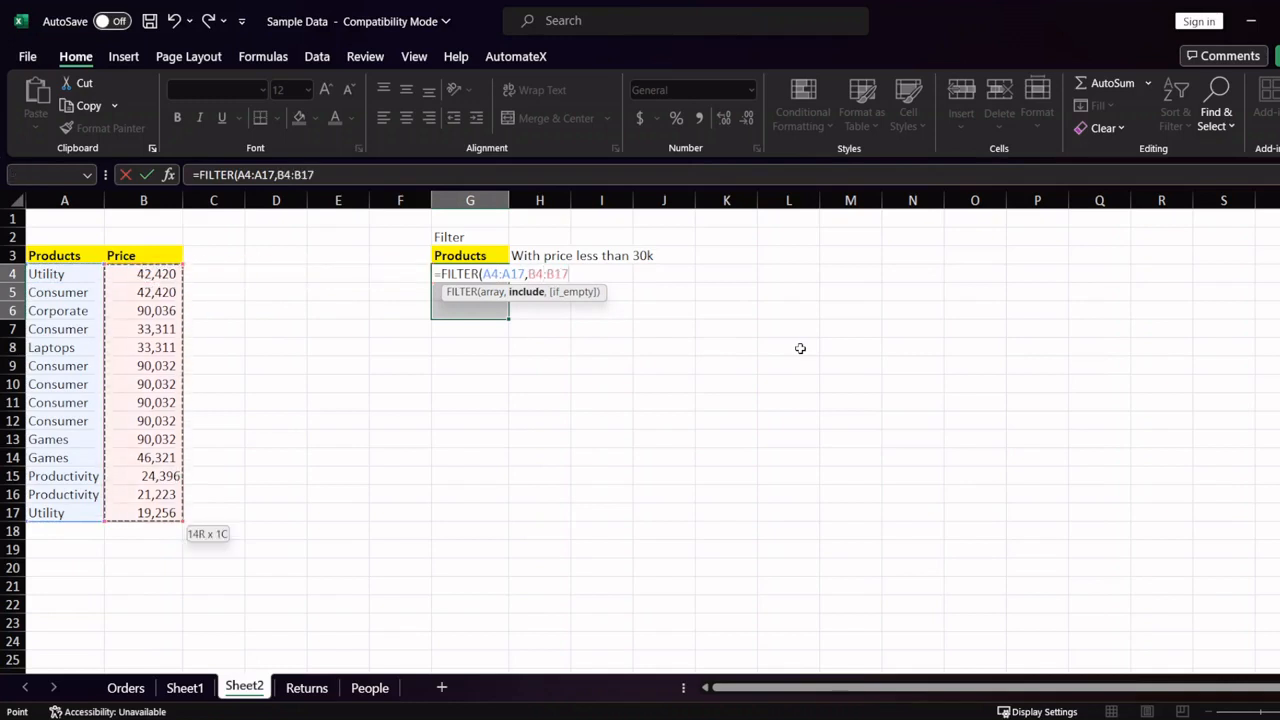
text(>5)
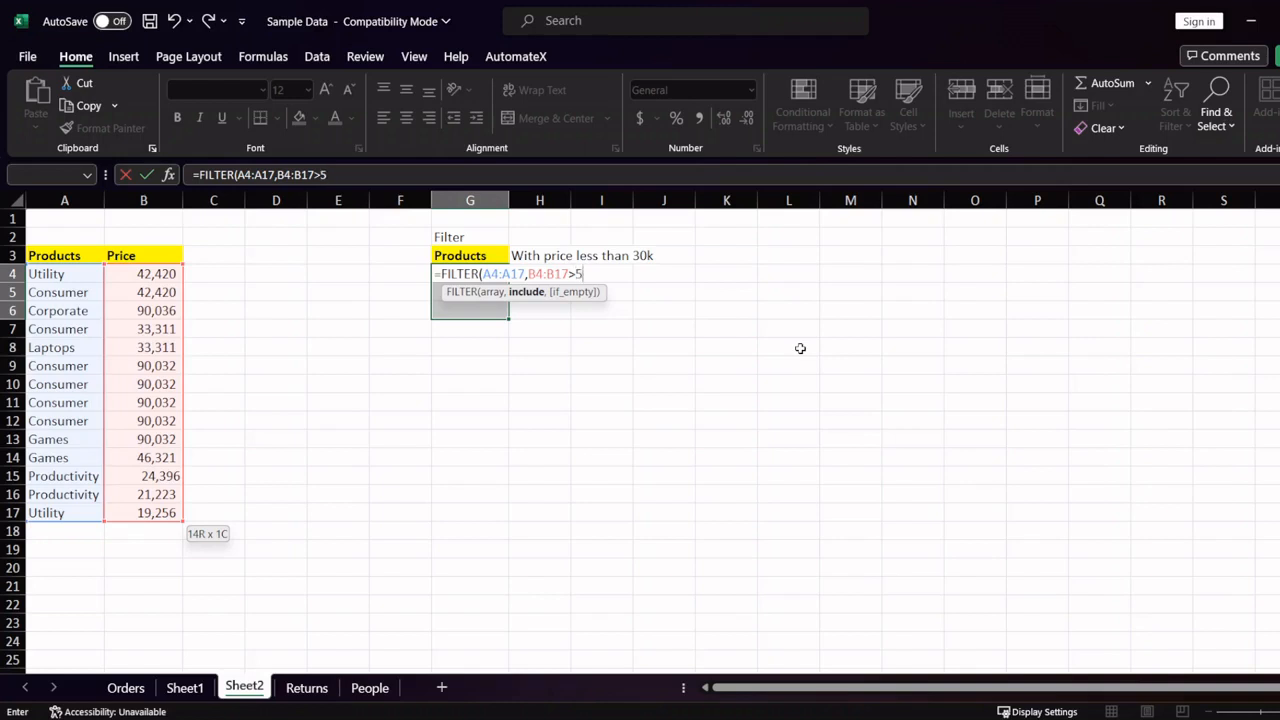
text(0000))
key(Return)
key(Up)
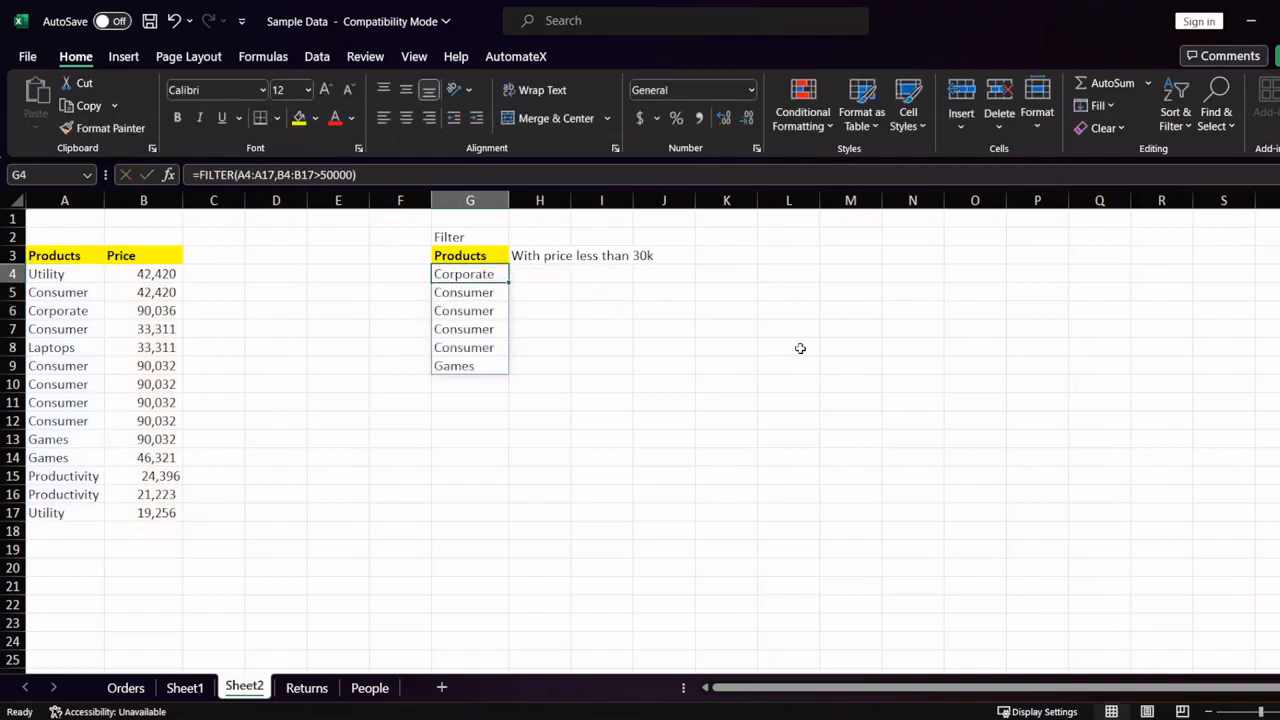
Step: Examine the filtered product list from G4 down to G9
key(Down)
key(Down)
key(Down)
key(Down)
key(Down)
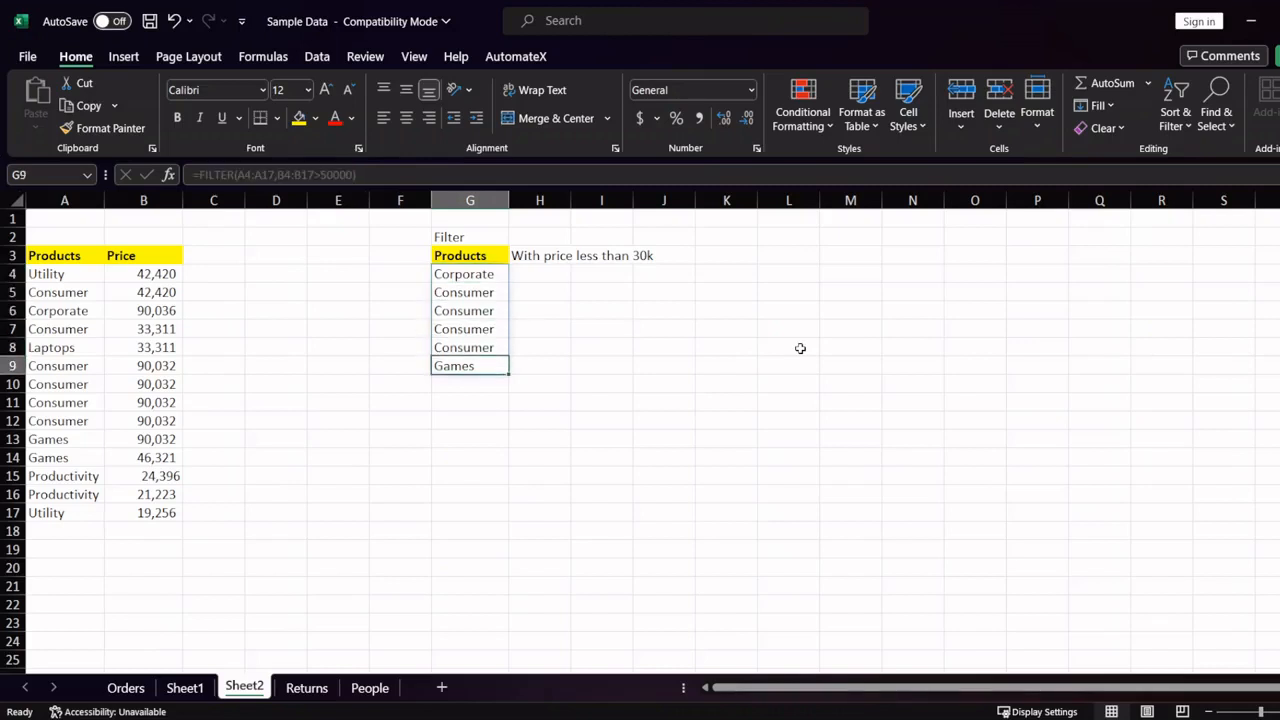
key(Up)
key(Up)
key(Up)
key(Up)
key(Up)
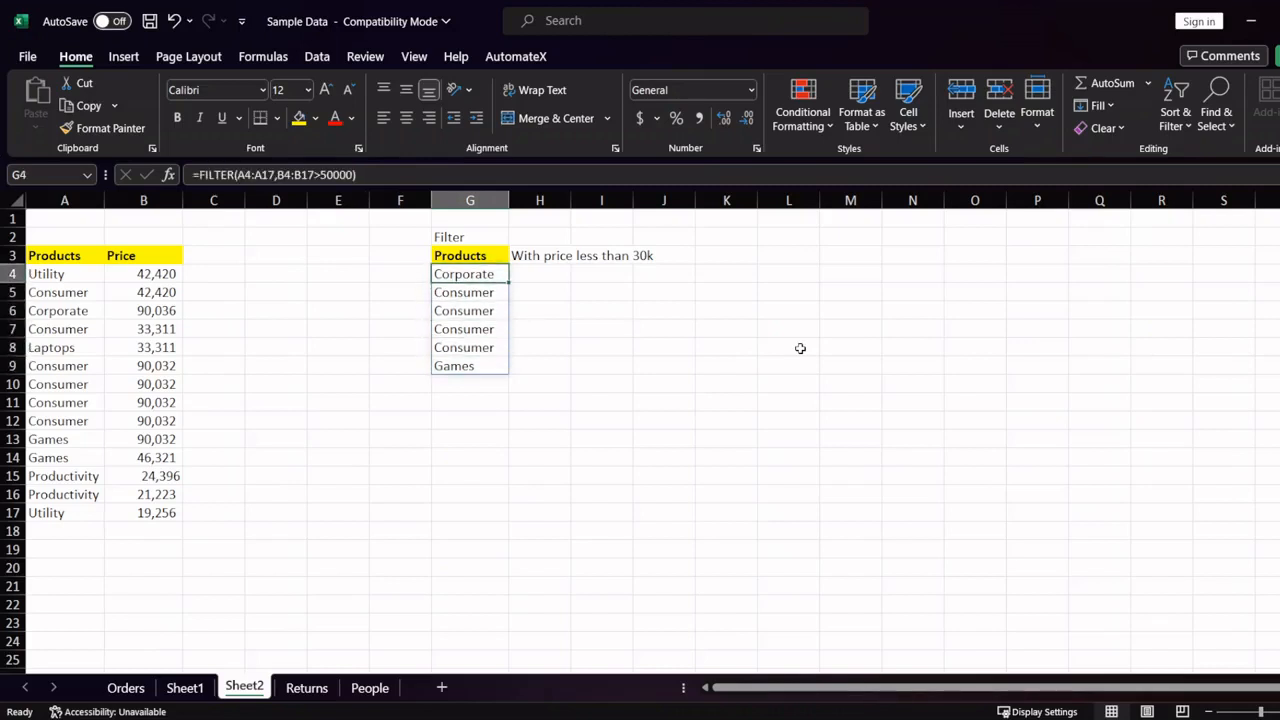